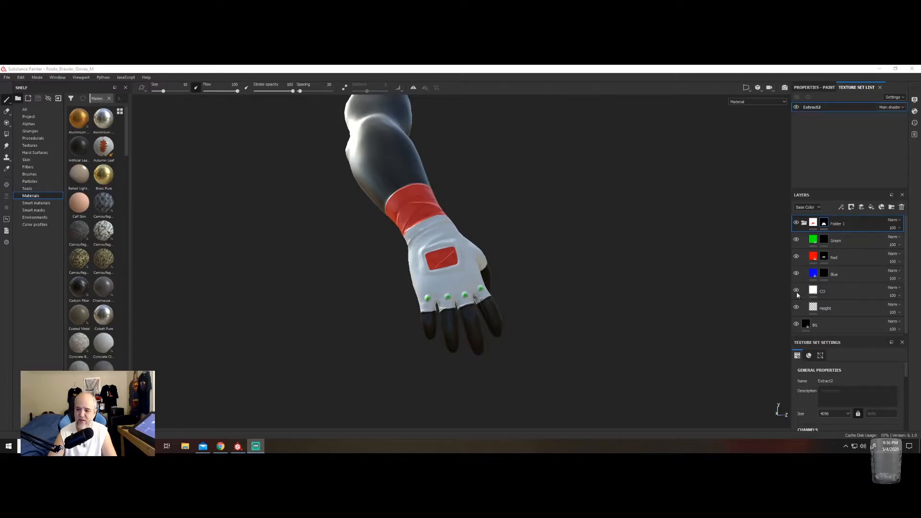
Hide the Green, Red and Blue layers, leaving CO shown, and open the texture export settings
{"action": "left_click", "coordinate": [796, 240]}
{"action": "left_click", "coordinate": [796, 257]}
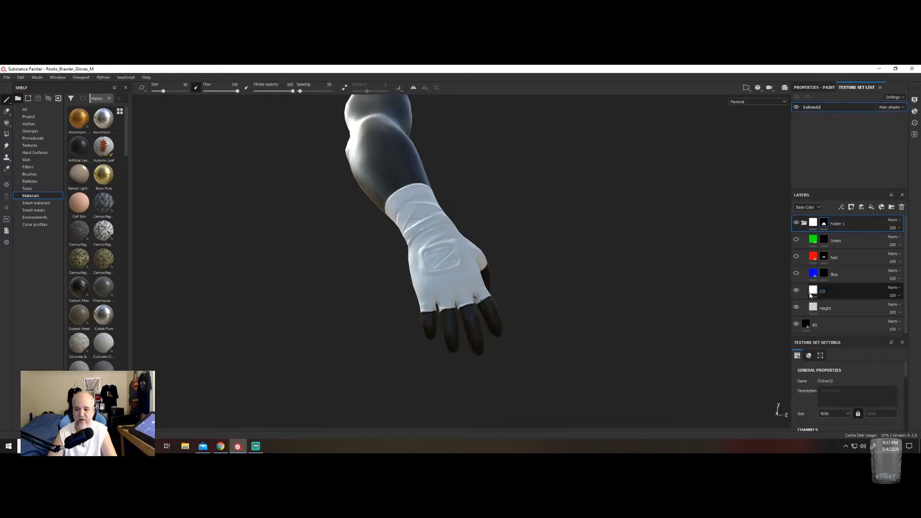
{"action": "left_click", "coordinate": [7, 78]}
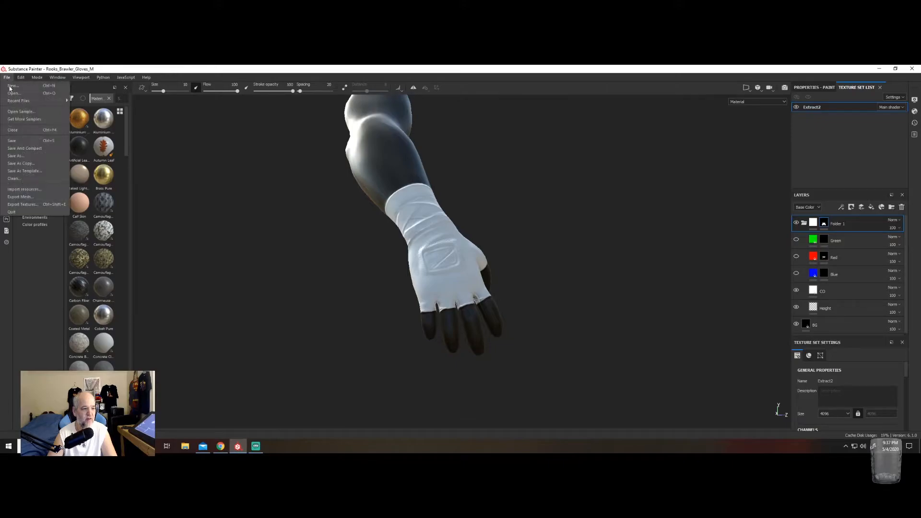
{"action": "left_click", "coordinate": [30, 209]}
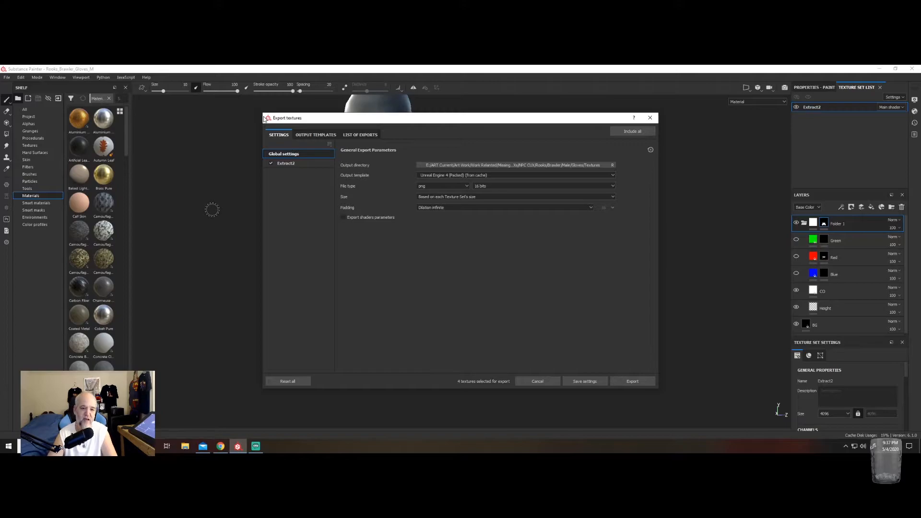
Create a folder named Textures2 inside the Gloves folder and set it as the export's output directory
{"action": "left_click", "coordinate": [490, 165]}
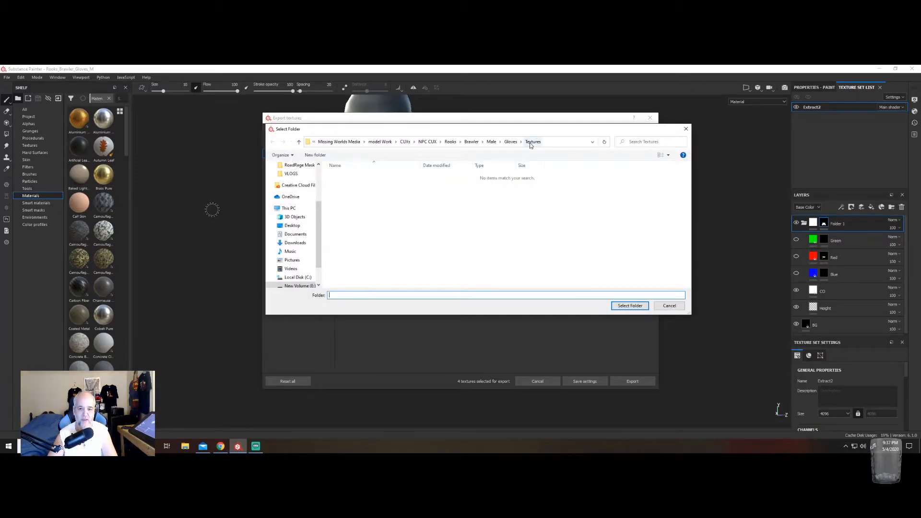
{"action": "left_click", "coordinate": [510, 142]}
{"action": "right_click", "coordinate": [405, 208]}
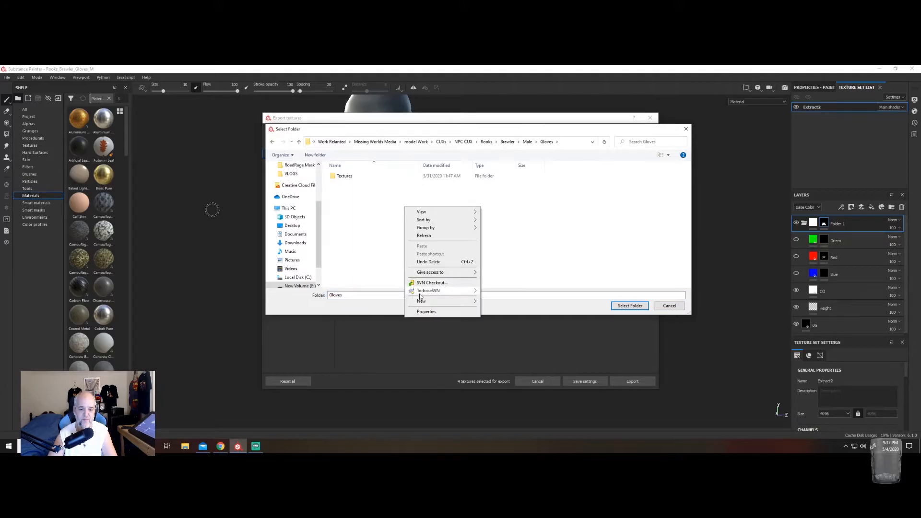
{"action": "mouse_move", "coordinate": [421, 300]}
{"action": "left_click", "coordinate": [494, 300]}
{"action": "type", "text": "Textures2"}
{"action": "key", "text": "Return"}
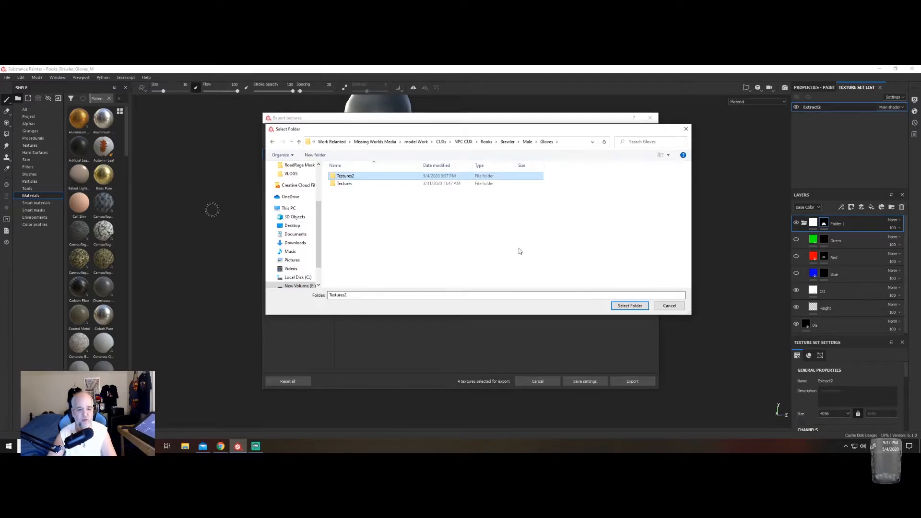
{"action": "double_click", "coordinate": [346, 176]}
{"action": "left_click", "coordinate": [630, 305]}
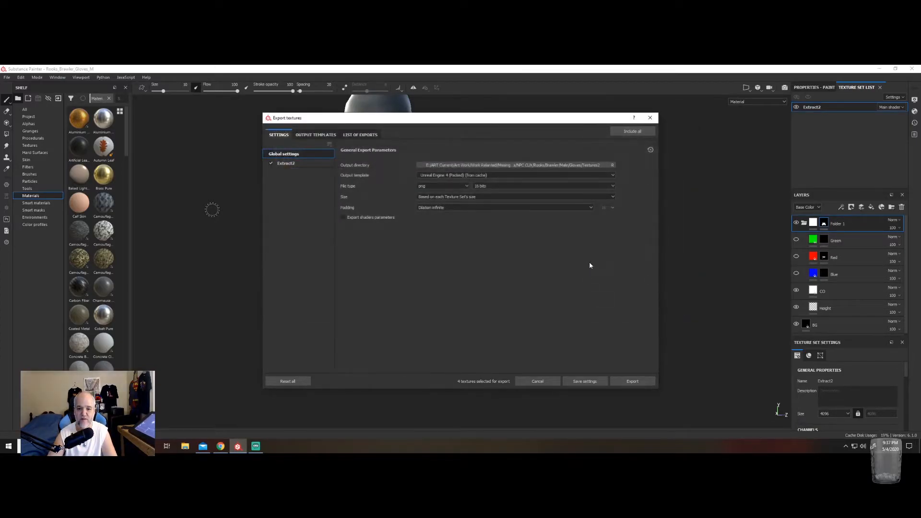
Export the textures using the Unreal Engine 4 (Packed) (from cache) output template
{"action": "left_click", "coordinate": [462, 176]}
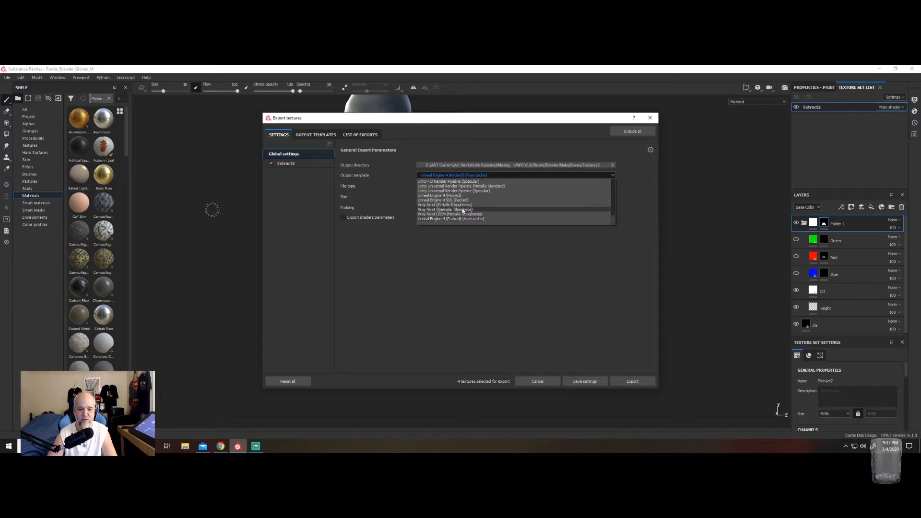
{"action": "left_click", "coordinate": [440, 219]}
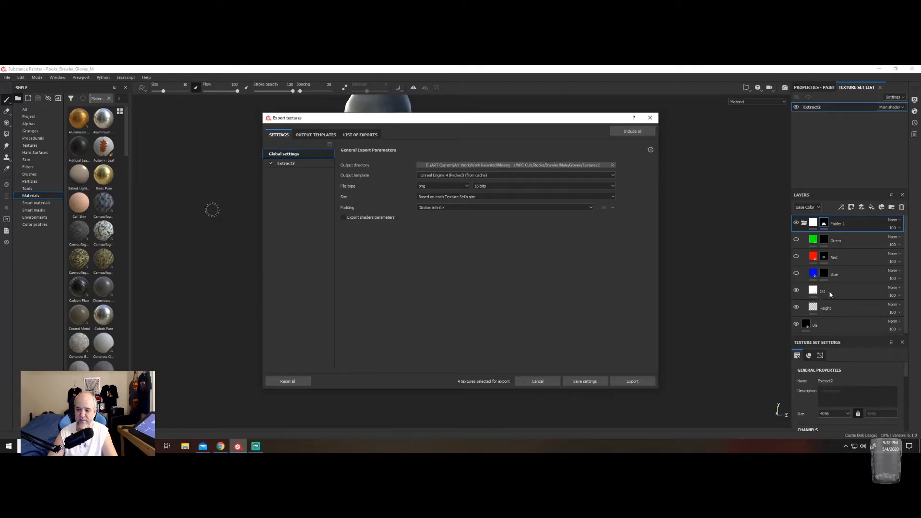
{"action": "left_click", "coordinate": [634, 381]}
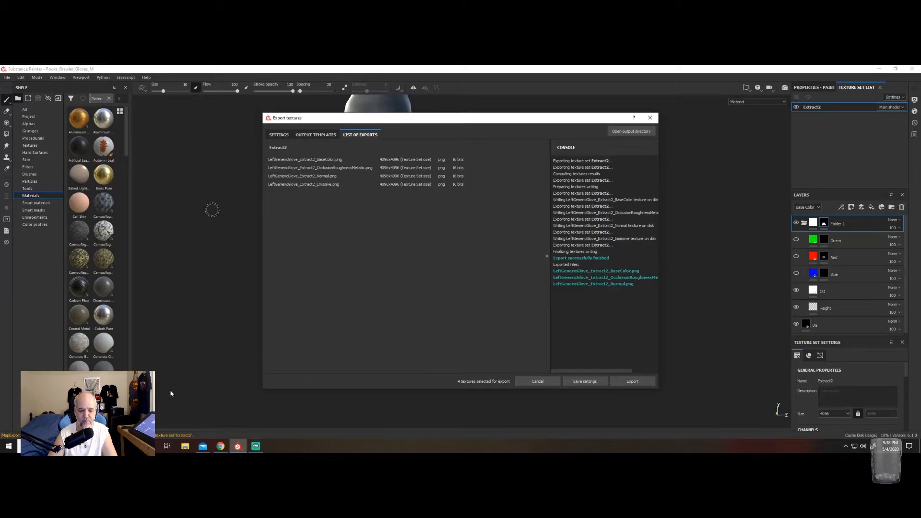
Switch to File Explorer and open the CUXs folder on New Volume (E:), under ART Current, Art Work, Work Relanted, Missing Worlds Media, model Work
{"action": "left_click", "coordinate": [185, 446]}
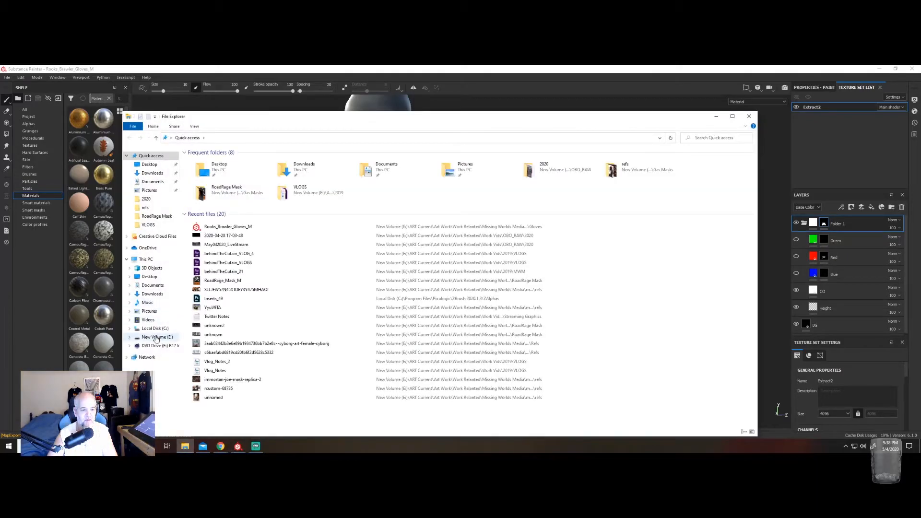
{"action": "left_click", "coordinate": [157, 337]}
{"action": "double_click", "coordinate": [203, 161]}
{"action": "double_click", "coordinate": [205, 168]}
{"action": "scroll", "coordinate": [257, 271], "scroll_direction": "down", "scroll_amount": 10}
{"action": "double_click", "coordinate": [207, 416]}
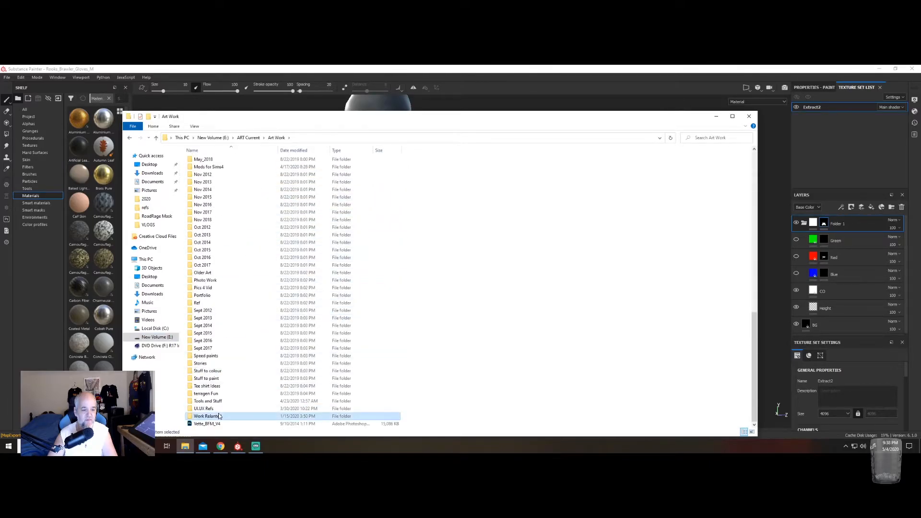
{"action": "scroll", "coordinate": [233, 343], "scroll_direction": "down", "scroll_amount": 12}
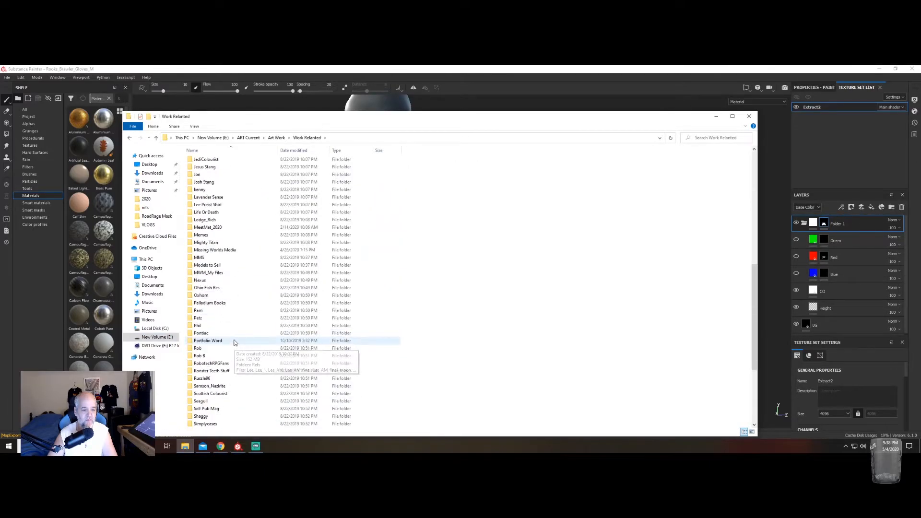
{"action": "double_click", "coordinate": [230, 250]}
{"action": "double_click", "coordinate": [613, 166]}
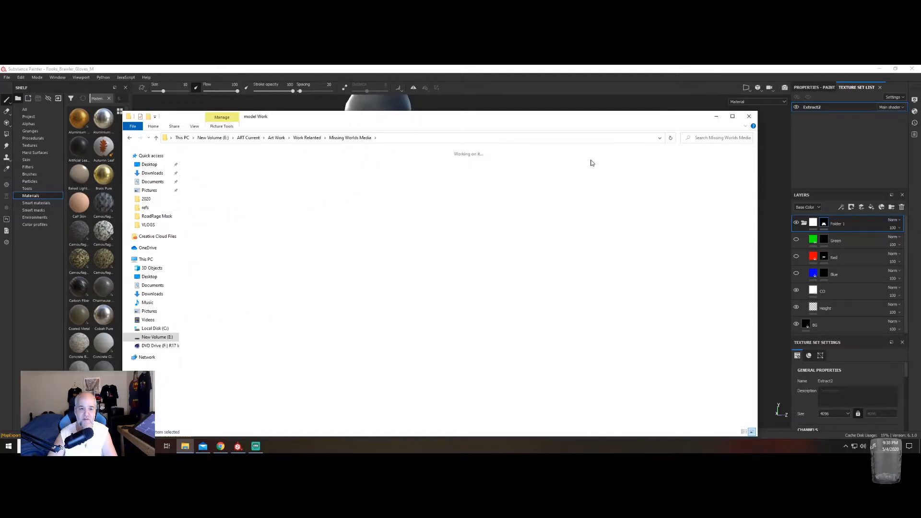
{"action": "double_click", "coordinate": [356, 168]}
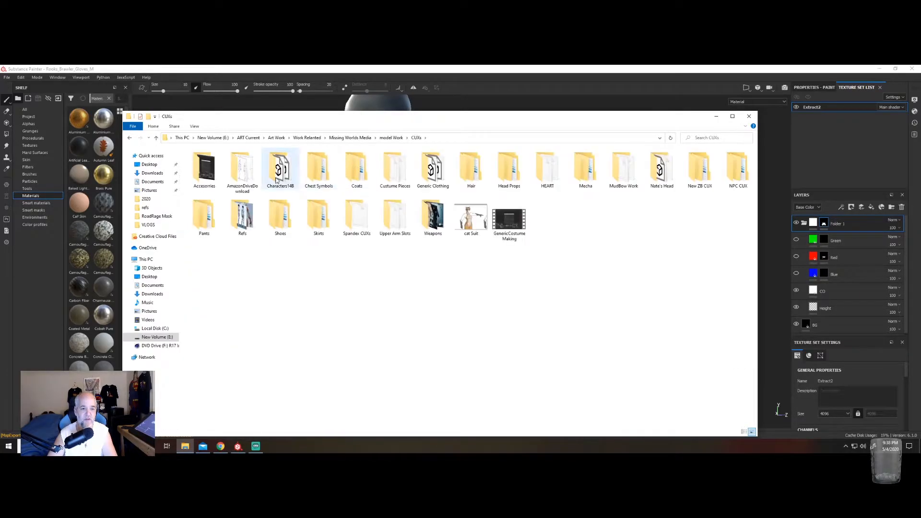
{"action": "double_click", "coordinate": [204, 170]}
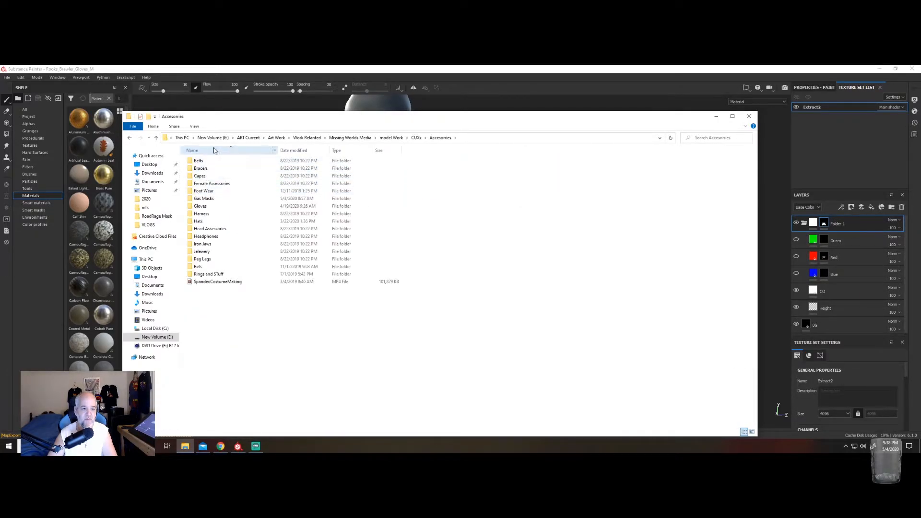
{"action": "left_click", "coordinate": [416, 138]}
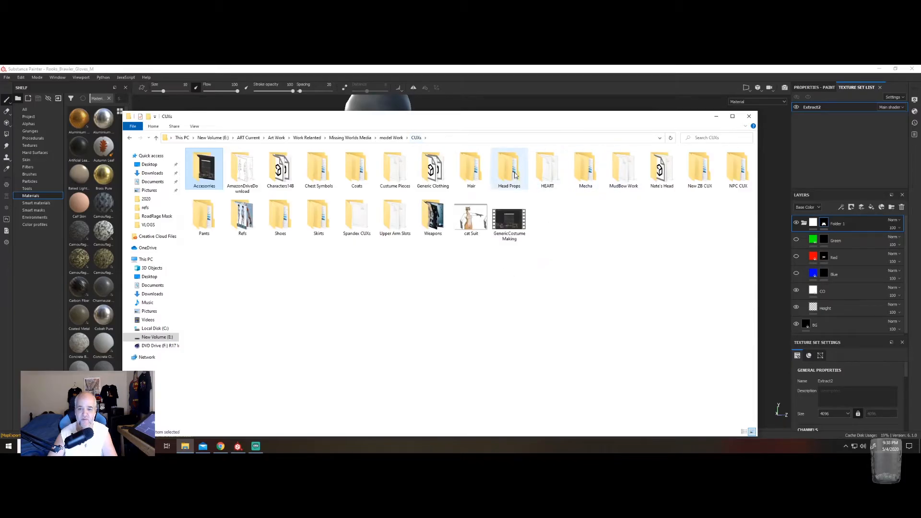
Open the Textures2 folder under NPC CUX, Rooks, Brawler, Male, Gloves
{"action": "double_click", "coordinate": [736, 172]}
{"action": "double_click", "coordinate": [199, 168]}
{"action": "double_click", "coordinate": [199, 161]}
{"action": "double_click", "coordinate": [204, 164]}
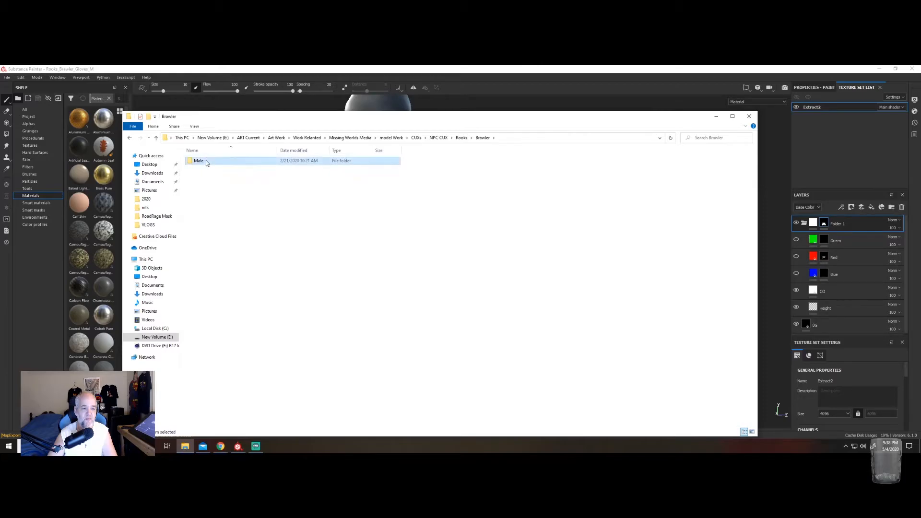
{"action": "left_click", "coordinate": [201, 169]}
{"action": "double_click", "coordinate": [201, 169]}
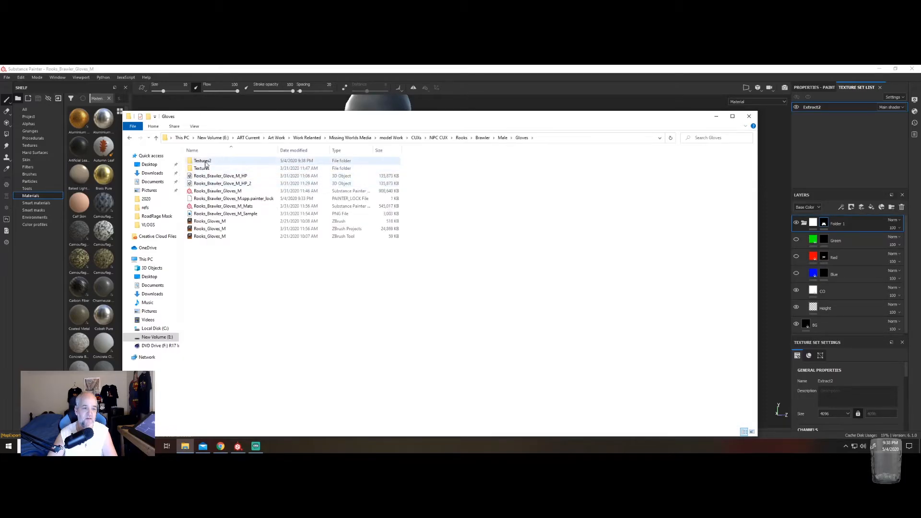
{"action": "double_click", "coordinate": [208, 161]}
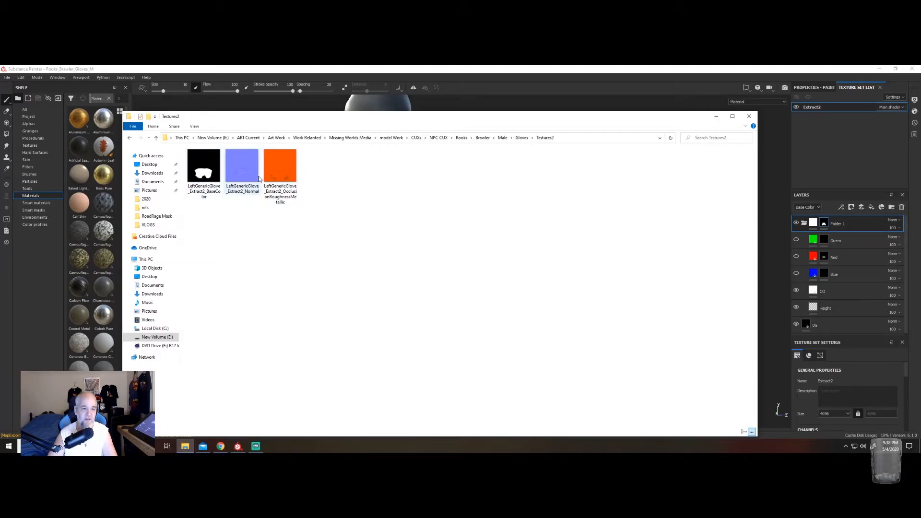
Delete the exported OcclusionRoughnessMetallic and Normal textures from the Textures2 folder
{"action": "left_click", "coordinate": [277, 174]}
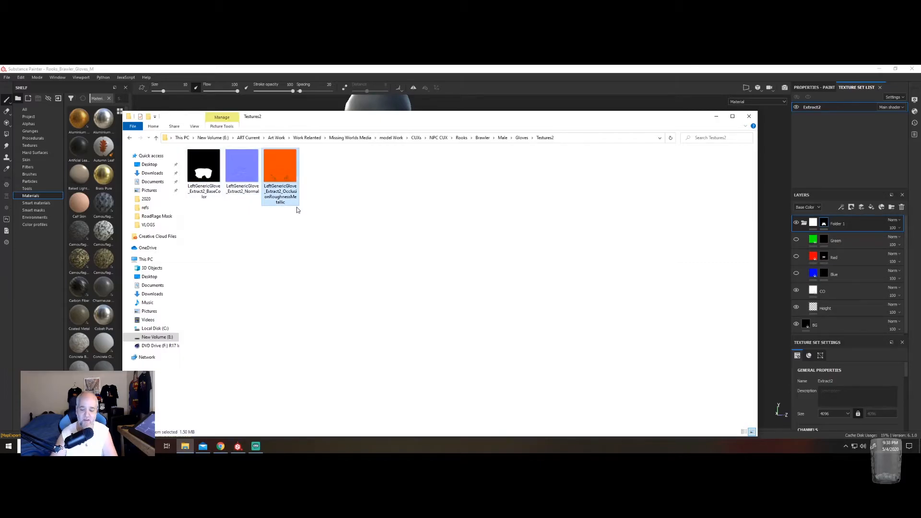
{"action": "key", "text": "Delete"}
{"action": "left_click", "coordinate": [249, 160]}
{"action": "key", "text": "Delete"}
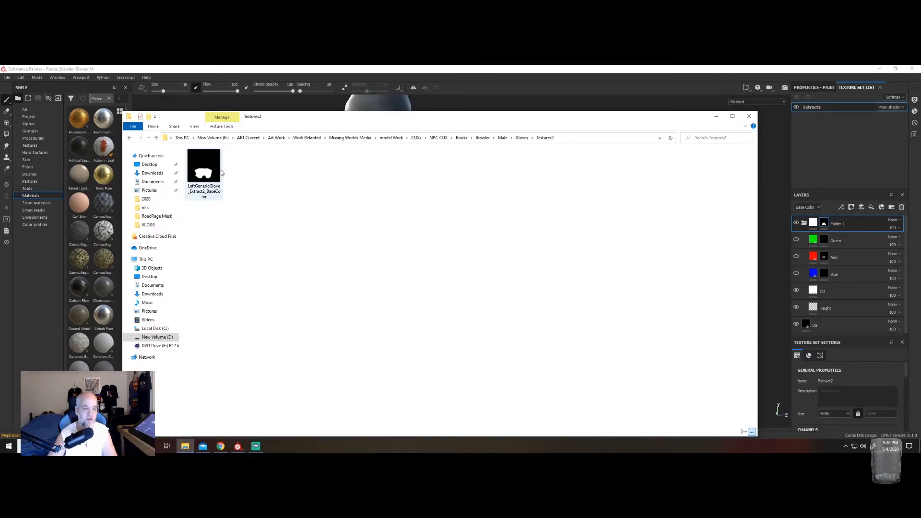
Rename the exported BaseColor texture as Rooks_Brawler_Gloves_M_CO
{"action": "right_click", "coordinate": [204, 197]}
{"action": "left_click", "coordinate": [243, 374]}
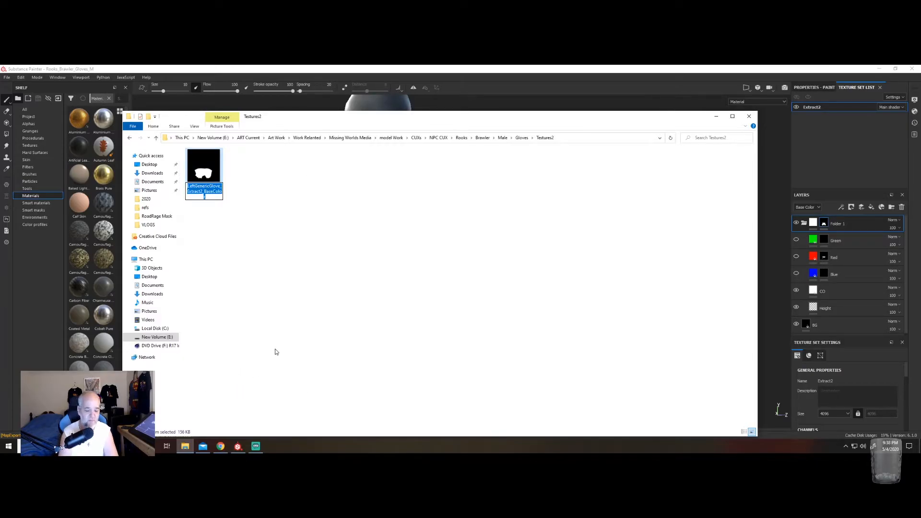
{"action": "type", "text": "Rooks_Brawler_G"}
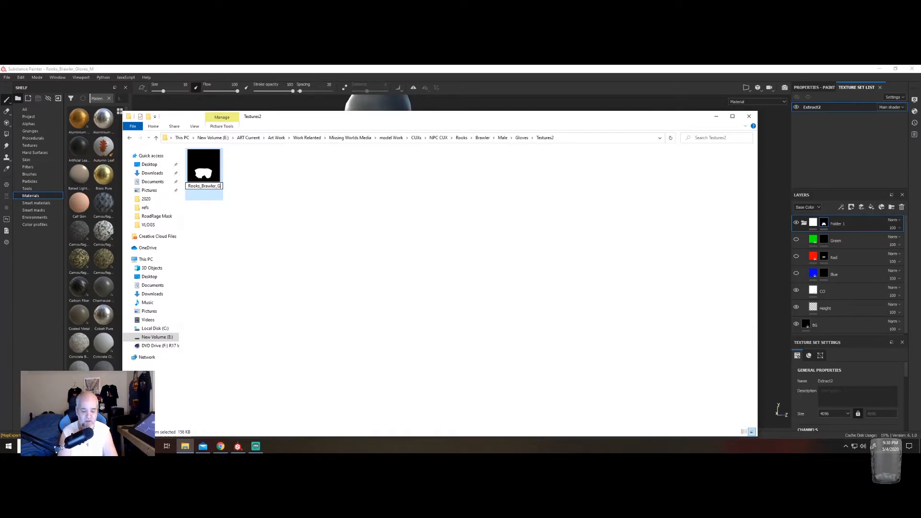
{"action": "type", "text": "loves_M_M"}
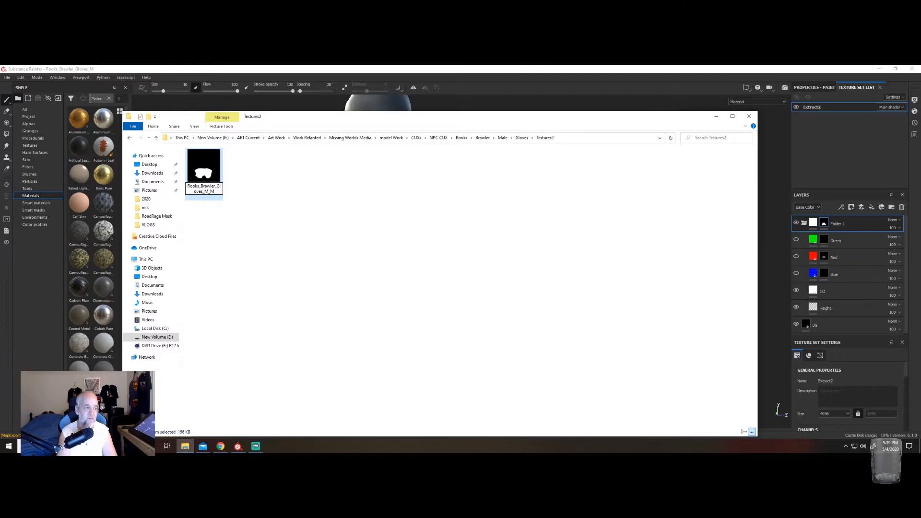
{"action": "key", "text": "BackSpace"}
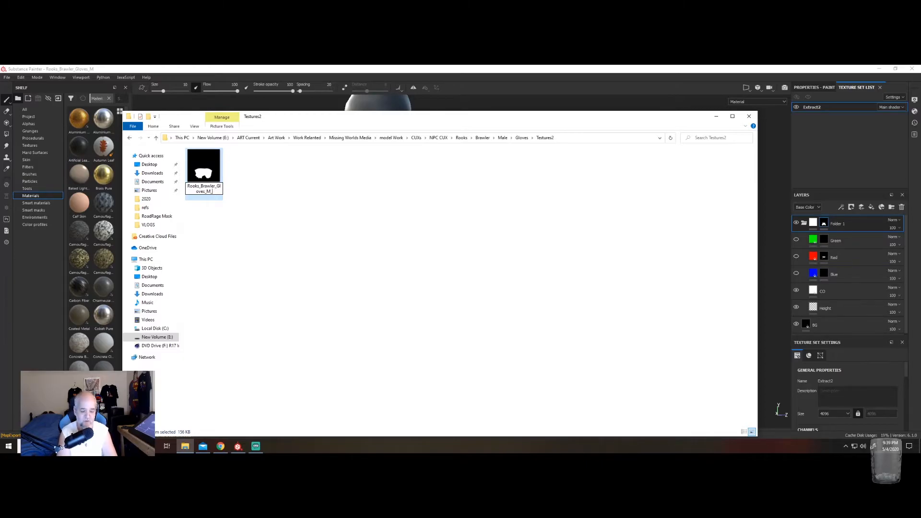
{"action": "type", "text": "CO"}
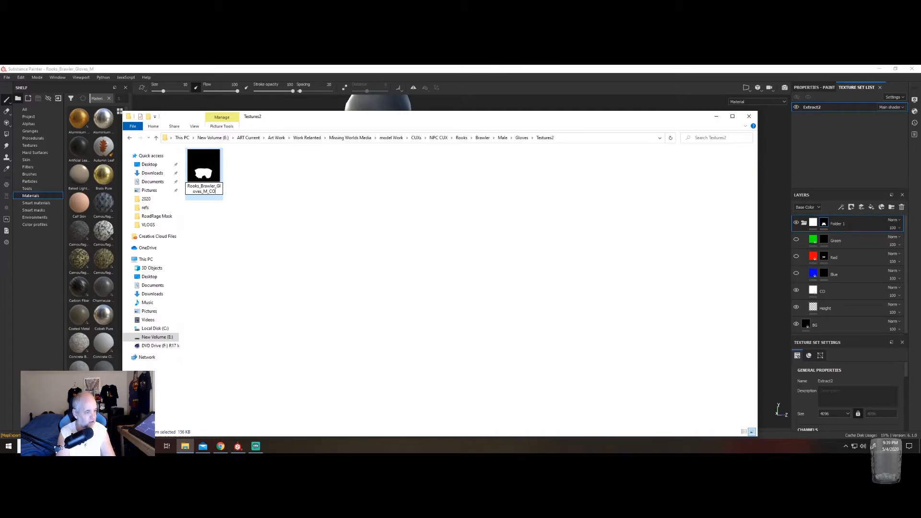
{"action": "key", "text": "Return"}
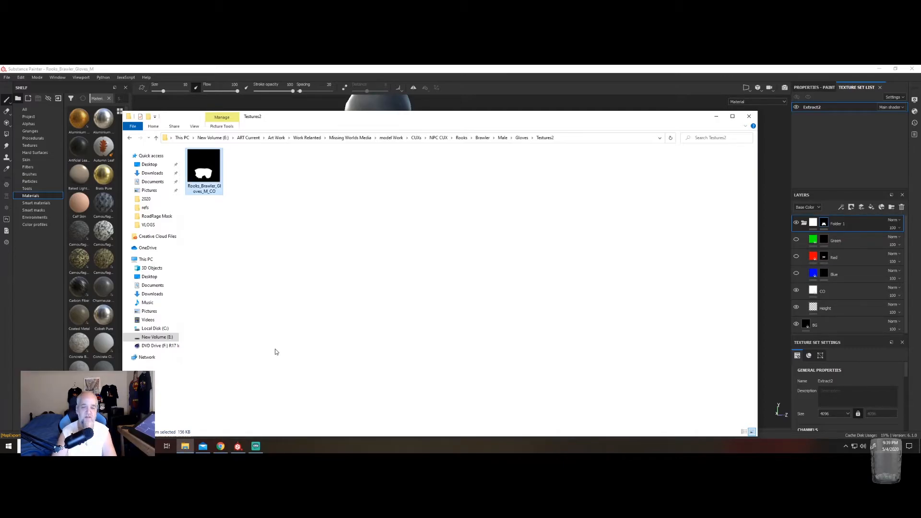
Switch back to Substance Painter, save the export settings, and show the Green, Red and Blue layers with CO hidden
{"action": "left_click", "coordinate": [716, 116]}
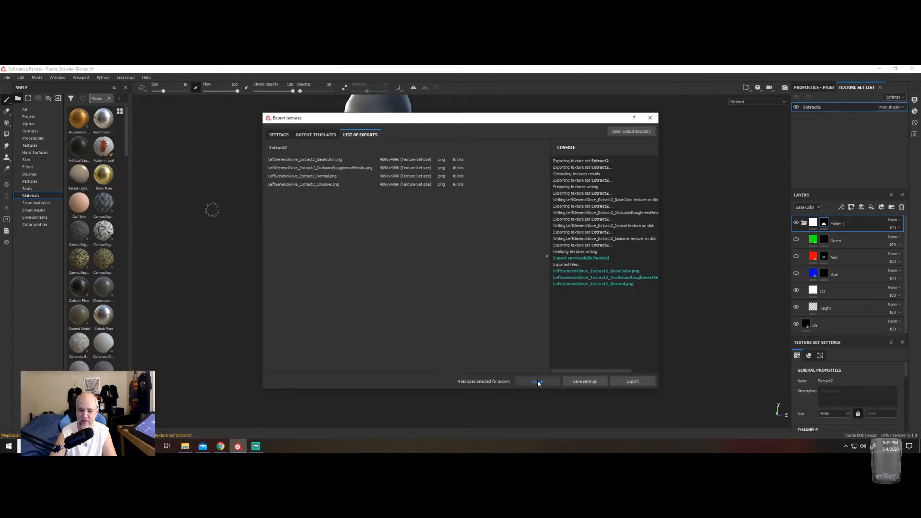
{"action": "left_click", "coordinate": [583, 381]}
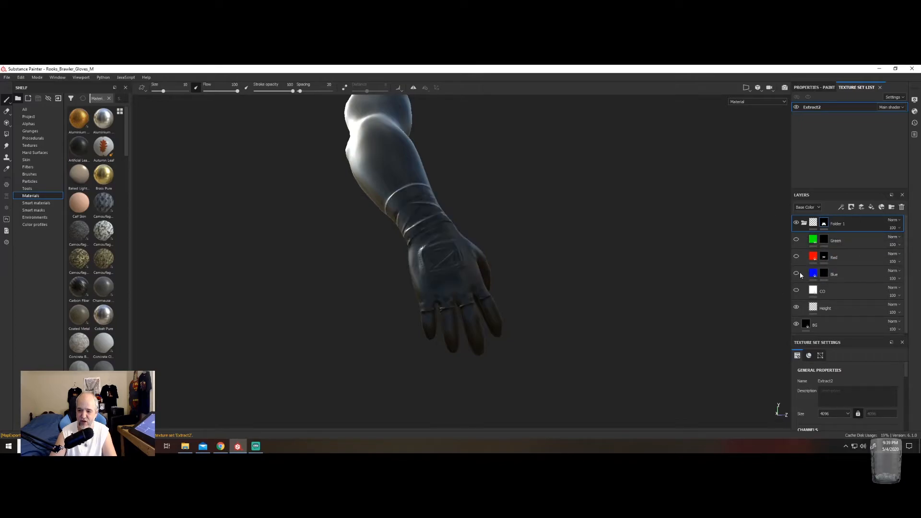
{"action": "left_click", "coordinate": [796, 239]}
{"action": "left_click", "coordinate": [796, 240]}
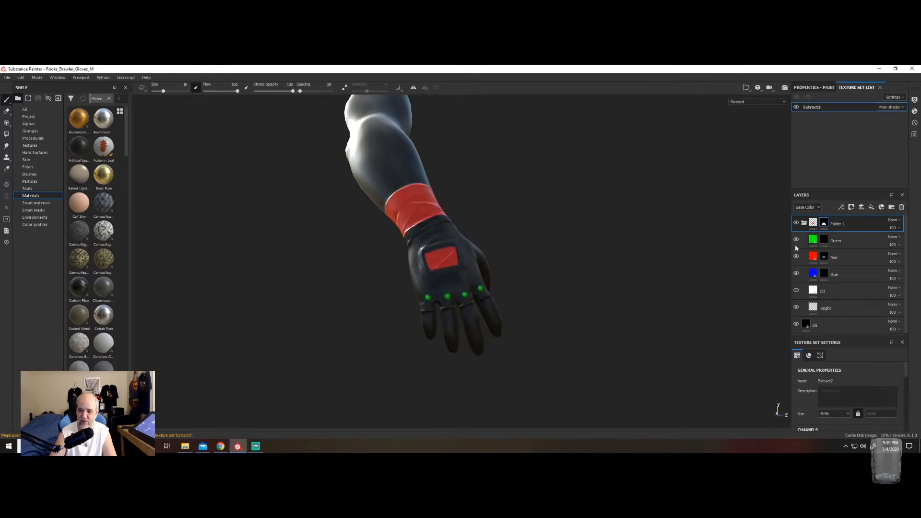
Export the color mask textures to the Textures2 folder with the same export settings
{"action": "left_click", "coordinate": [7, 78]}
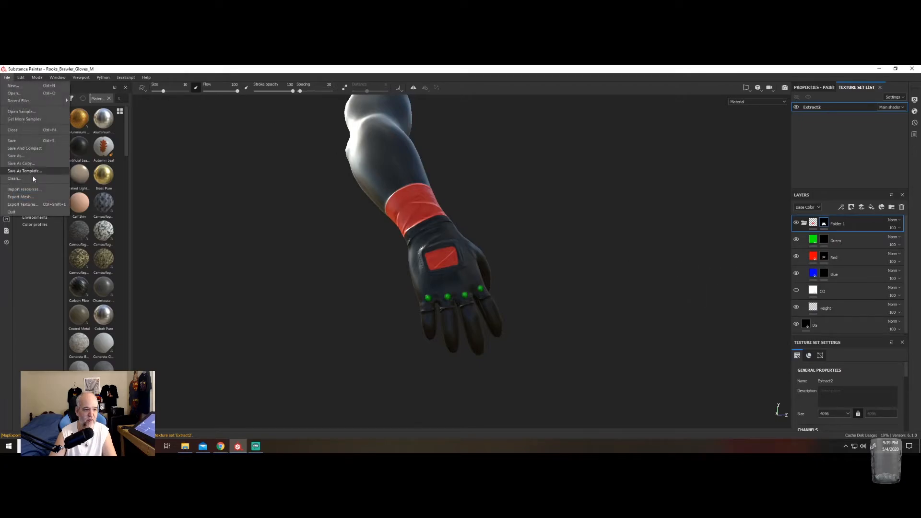
{"action": "left_click", "coordinate": [29, 201]}
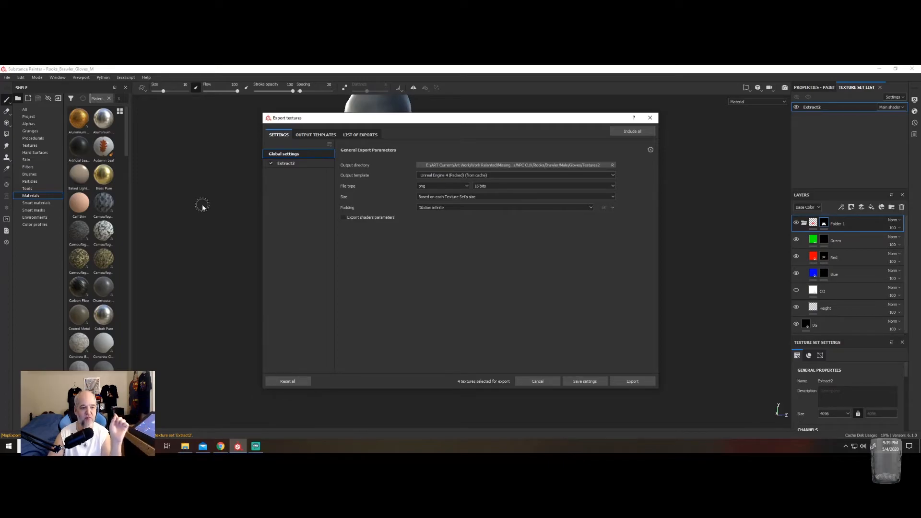
{"action": "left_click", "coordinate": [510, 165]}
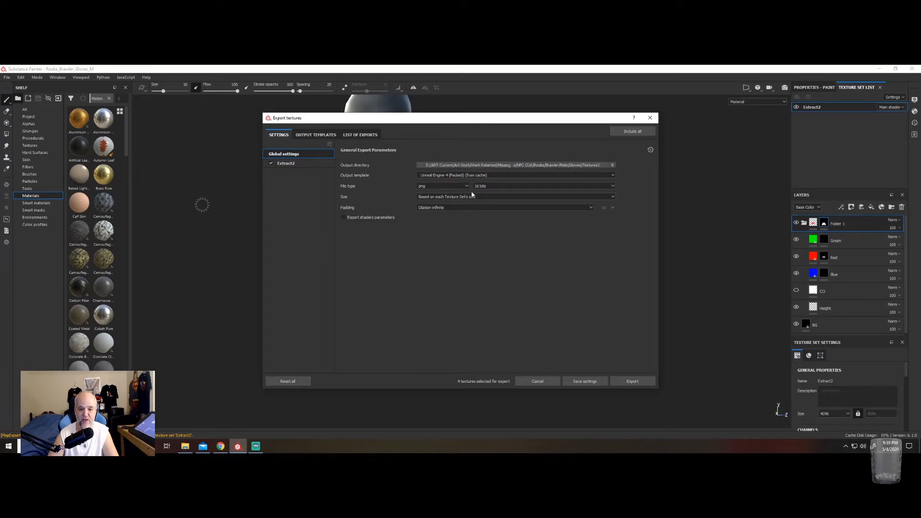
{"action": "left_click", "coordinate": [636, 379]}
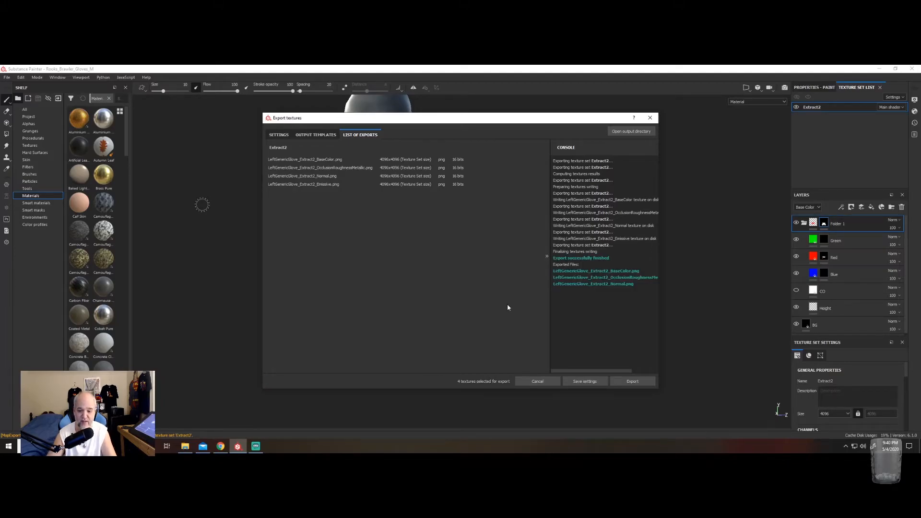
Close the texture export, switch to File Explorer, and delete the exported OcclusionRoughnessMetallic texture from the Textures2 folder
{"action": "left_click", "coordinate": [537, 381]}
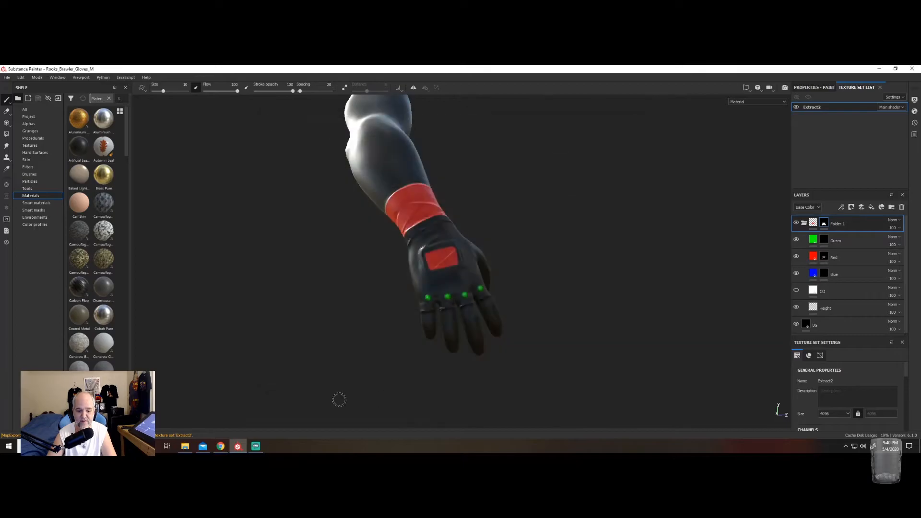
{"action": "left_click", "coordinate": [183, 447]}
{"action": "left_click", "coordinate": [270, 170]}
{"action": "key", "text": "Delete"}
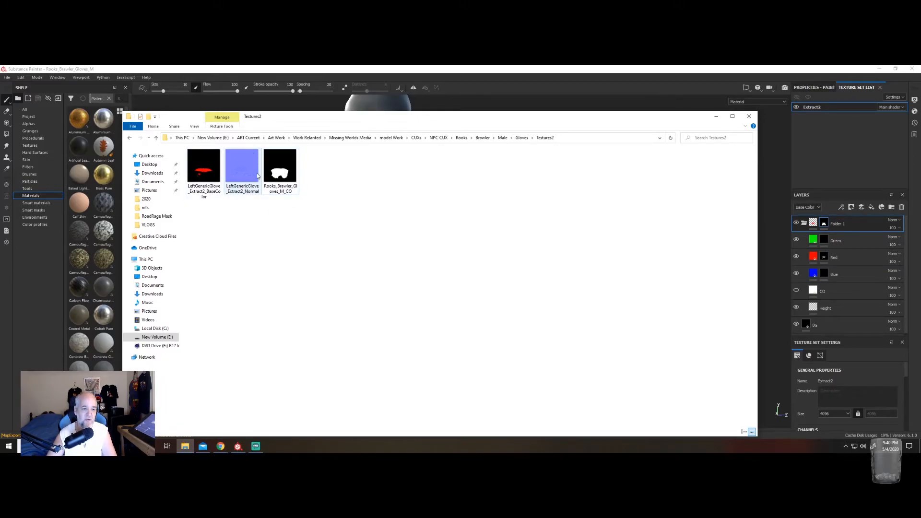
Rename the exported BaseColor mask texture as Rooks_Brawler_Gloves_M_M
{"action": "right_click", "coordinate": [199, 166]}
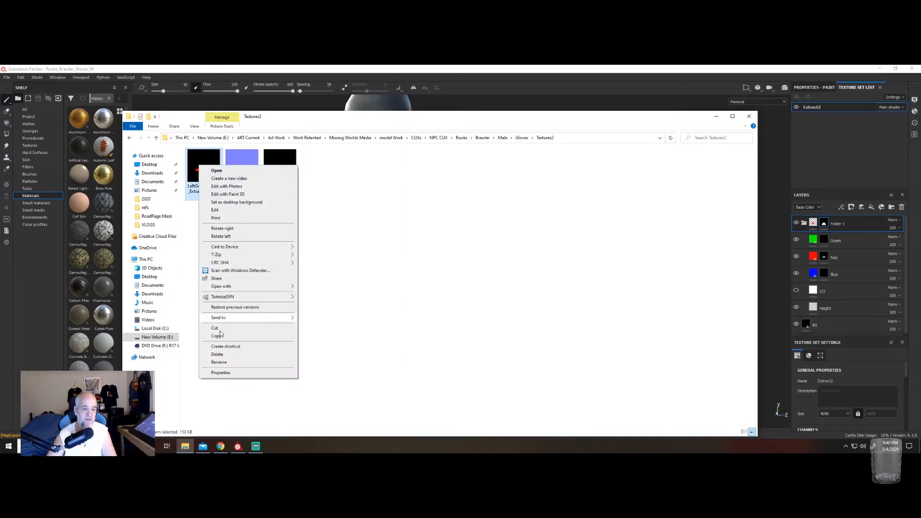
{"action": "left_click", "coordinate": [226, 364]}
{"action": "type", "text": "Rooks_Brawler_"}
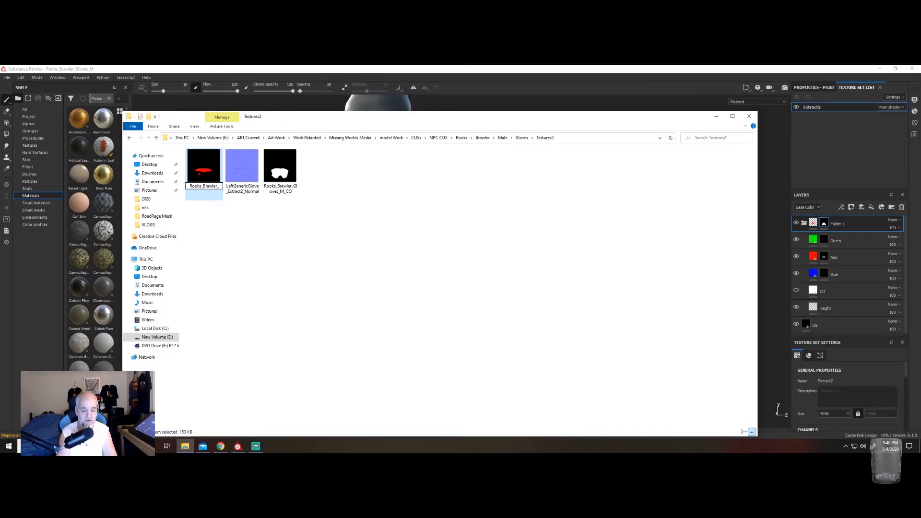
{"action": "type", "text": "Gloves"}
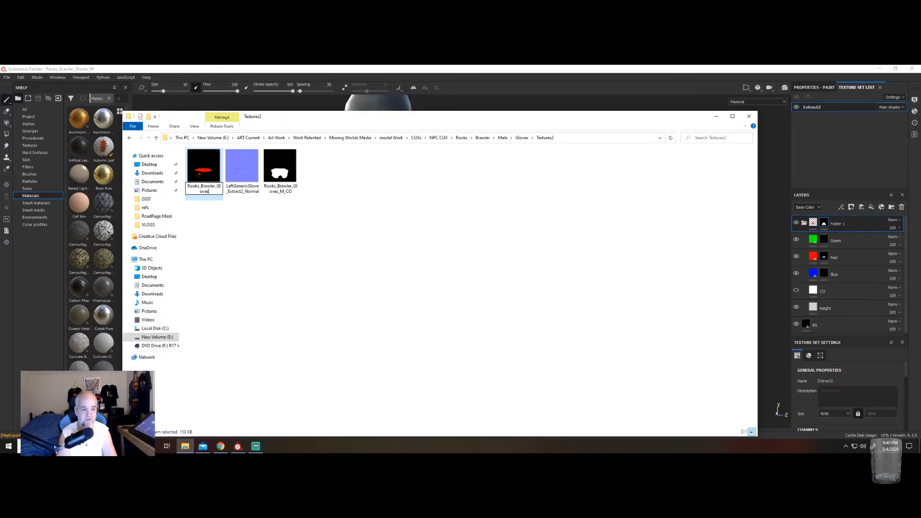
{"action": "type", "text": "_M_"}
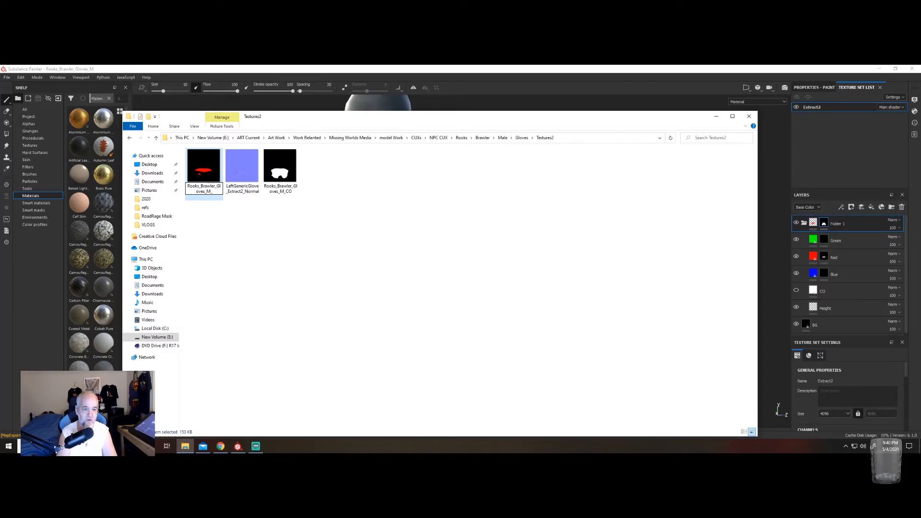
{"action": "type", "text": "M"}
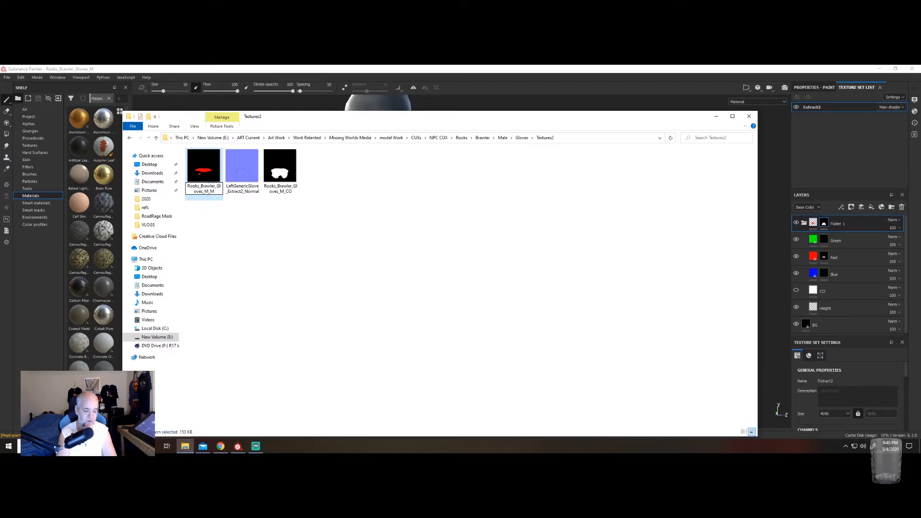
{"action": "key", "text": "Return"}
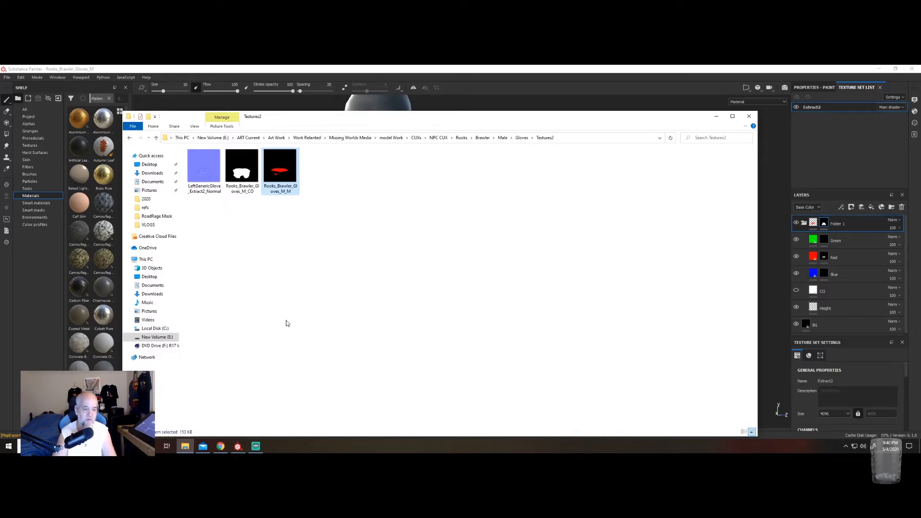
Rename the exported Normal texture as Rooks_Brawler_Gloves_M_N
{"action": "right_click", "coordinate": [206, 171]}
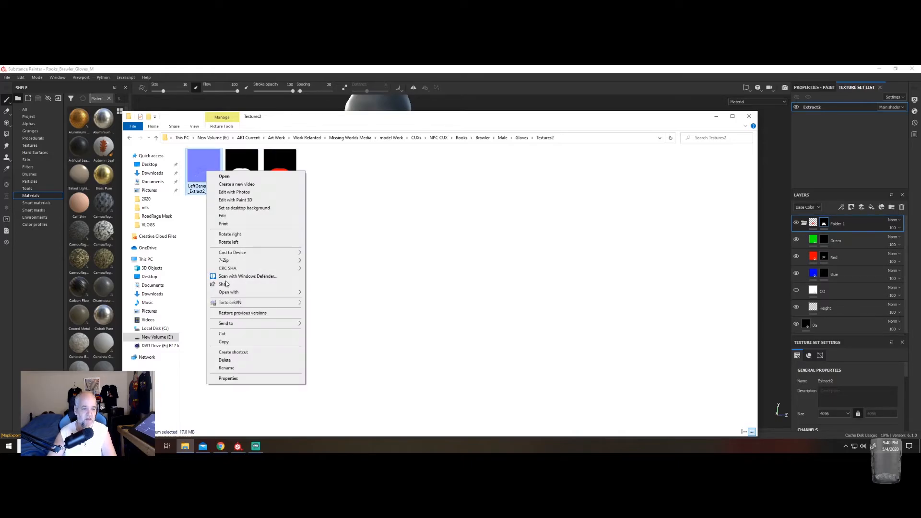
{"action": "left_click", "coordinate": [227, 368]}
{"action": "type", "text": "Roo"}
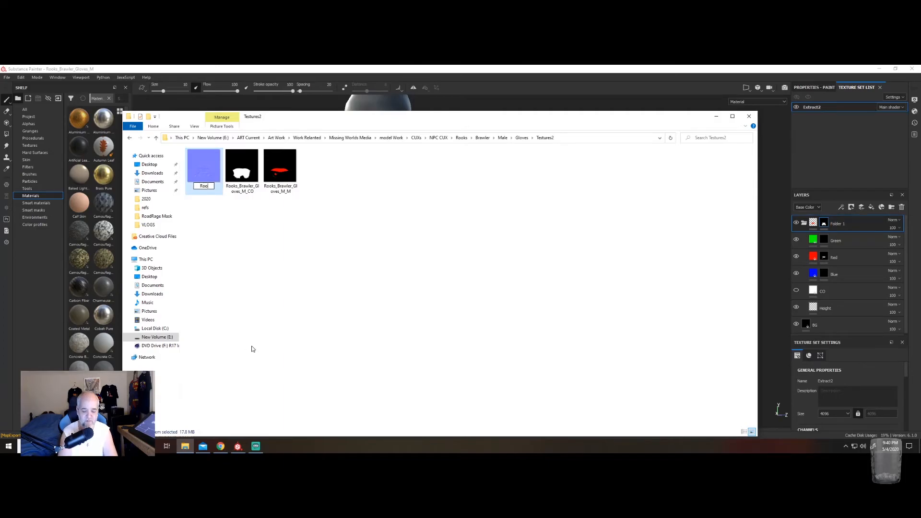
{"action": "type", "text": "ks_"}
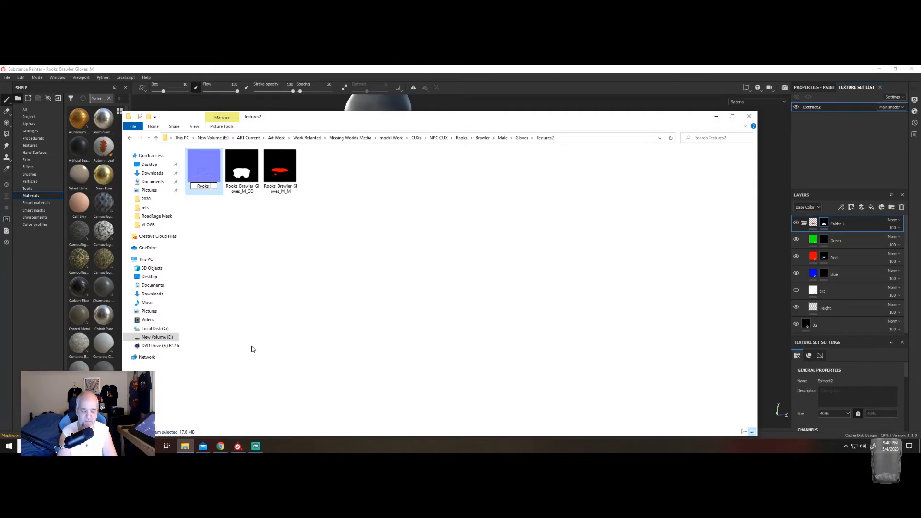
{"action": "type", "text": "Brawler"}
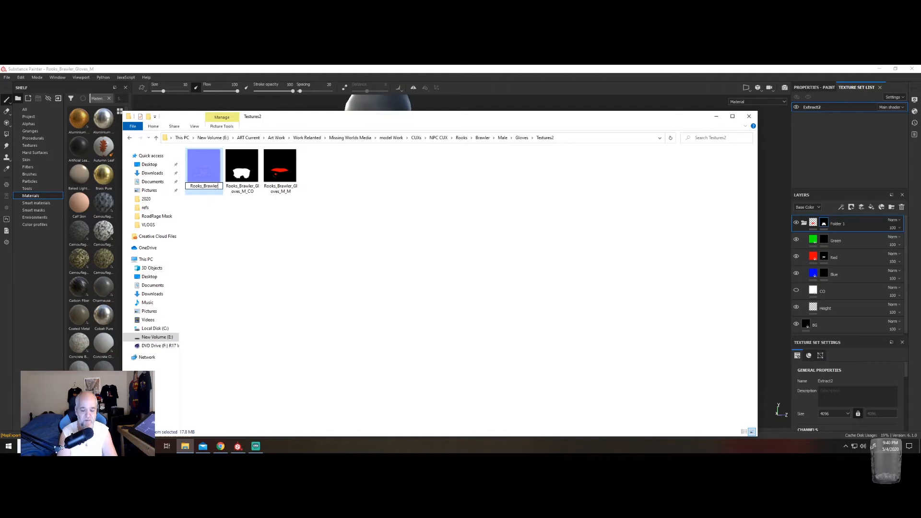
{"action": "type", "text": "_Gloves"}
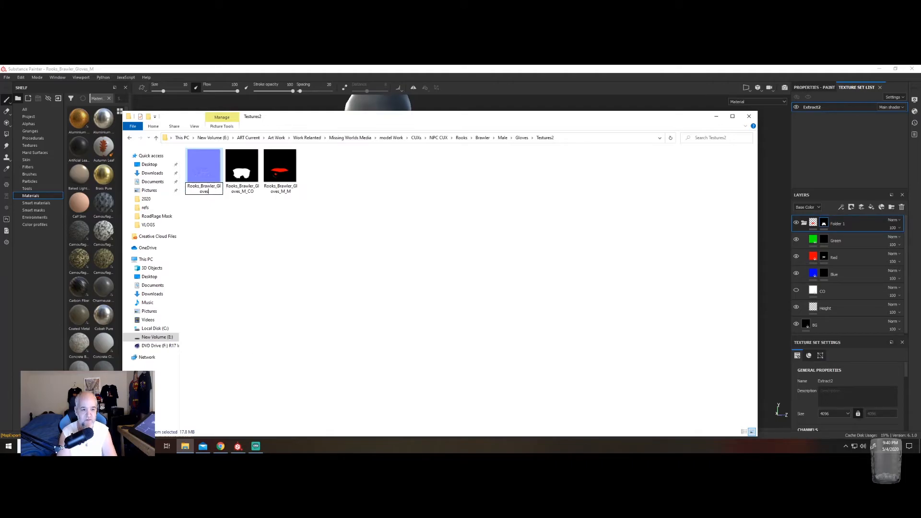
{"action": "type", "text": "_M_N"}
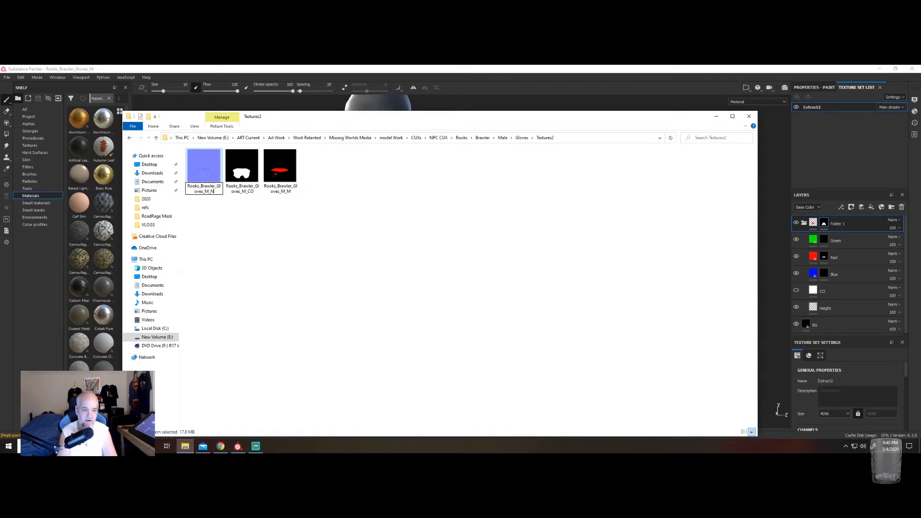
{"action": "key", "text": "Return"}
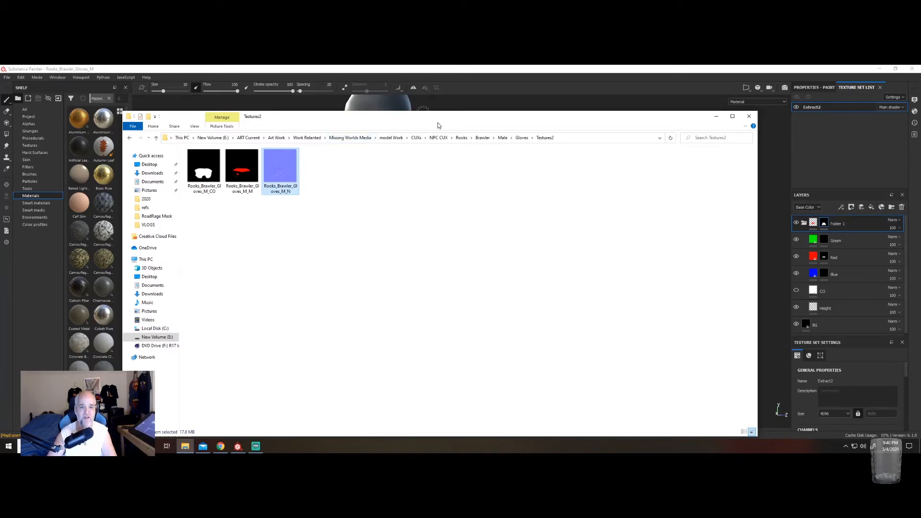
{"action": "mouse_move", "coordinate": [454, 120]}
{"action": "left_mouse_down"}
{"action": "mouse_move", "coordinate": [440, 154]}
{"action": "mouse_move", "coordinate": [445, 183]}
{"action": "left_mouse_up"}
{"action": "left_click", "coordinate": [705, 179]}
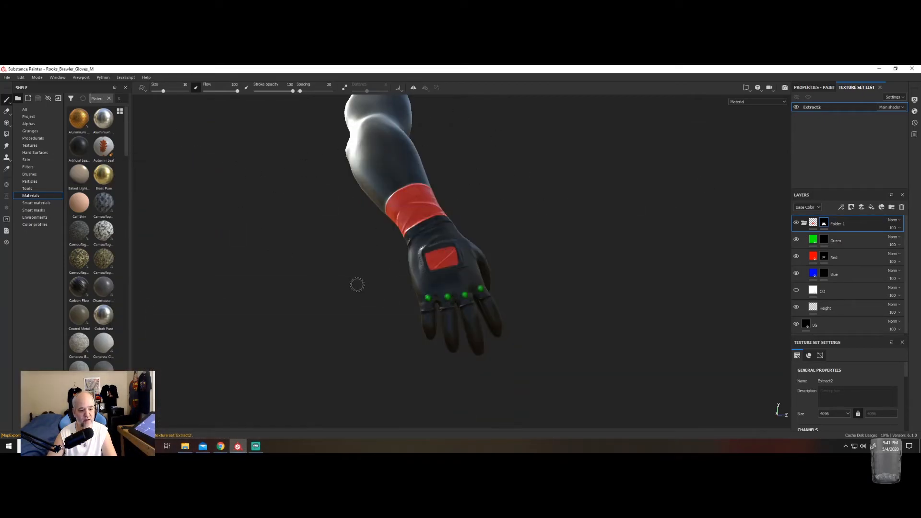
{"action": "left_click", "coordinate": [182, 452]}
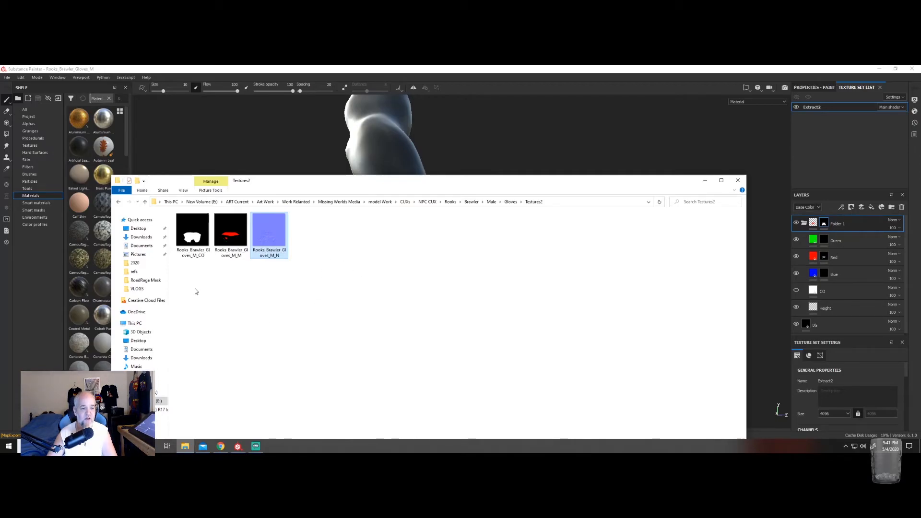
Open a second File Explorer window and browse the E: drive to ART Current > Art Work > Work Relanted > Missing Worlds Media
{"action": "left_click", "coordinate": [186, 447]}
{"action": "right_click", "coordinate": [186, 447]}
{"action": "left_click", "coordinate": [190, 408]}
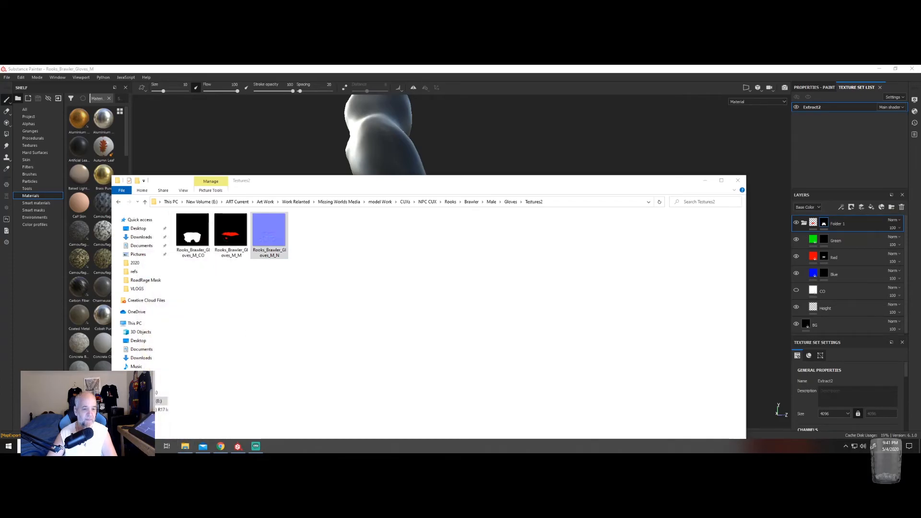
{"action": "left_click", "coordinate": [153, 292]}
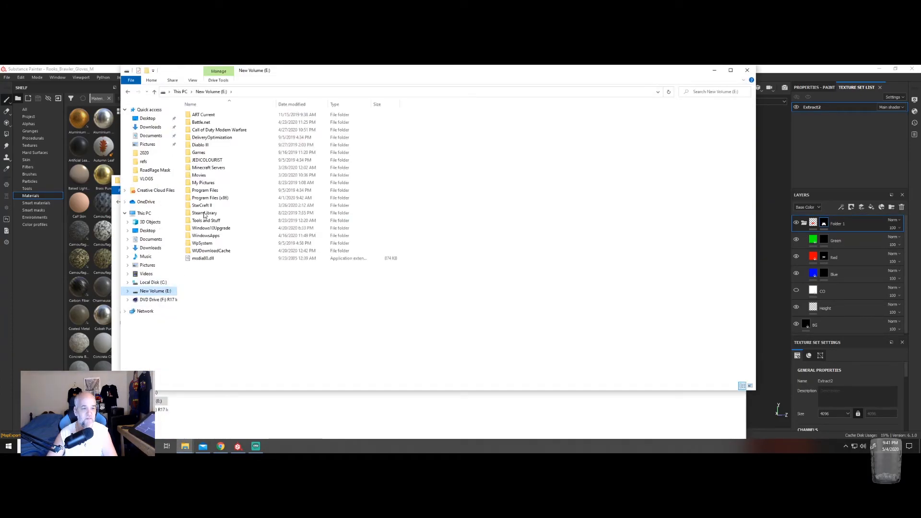
{"action": "double_click", "coordinate": [204, 118]}
{"action": "double_click", "coordinate": [209, 128]}
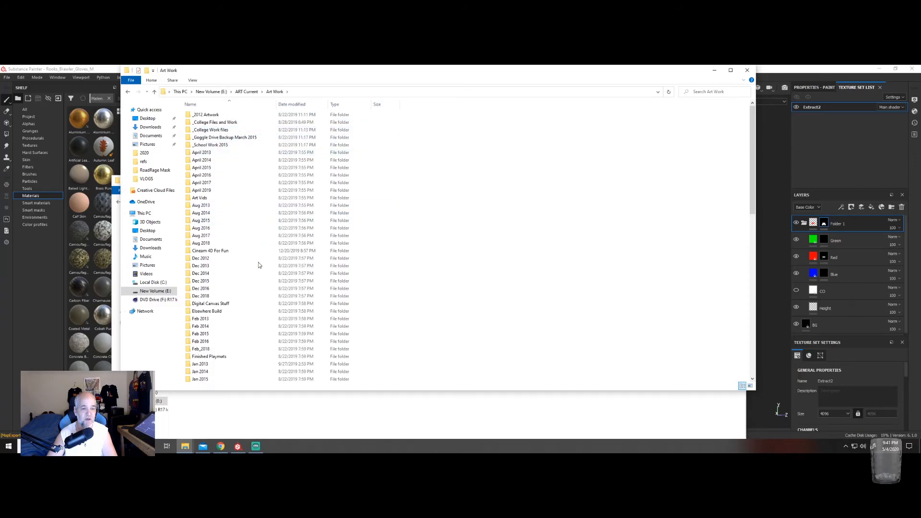
{"action": "scroll", "coordinate": [232, 317], "scroll_direction": "down", "scroll_amount": 5}
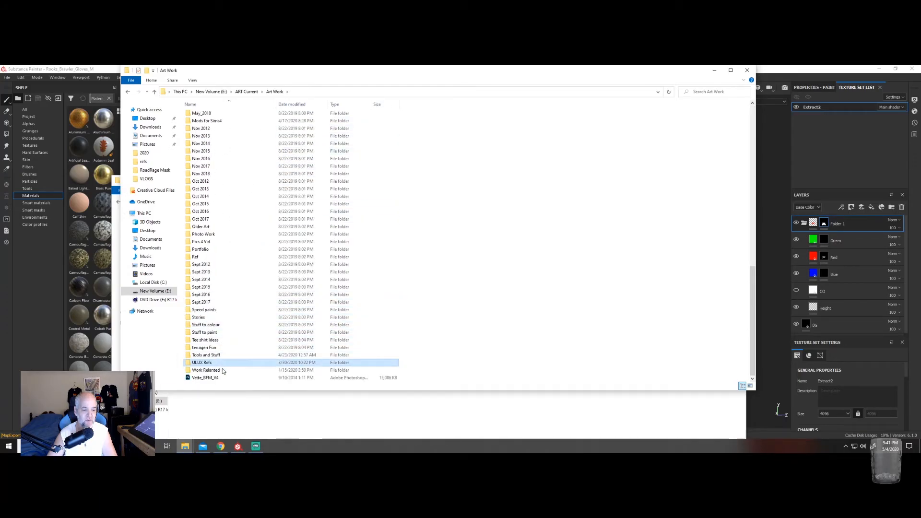
{"action": "double_click", "coordinate": [224, 365]}
{"action": "scroll", "coordinate": [224, 217], "scroll_direction": "down", "scroll_amount": 7}
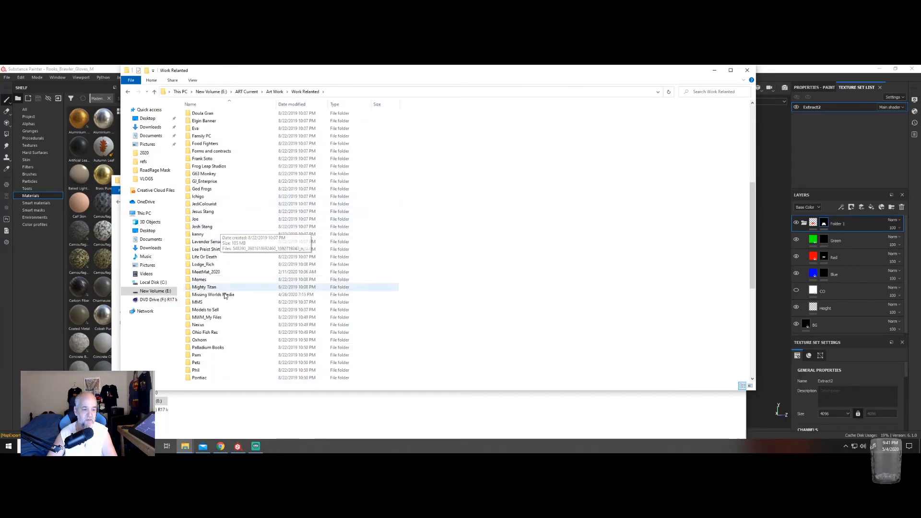
{"action": "double_click", "coordinate": [226, 296]}
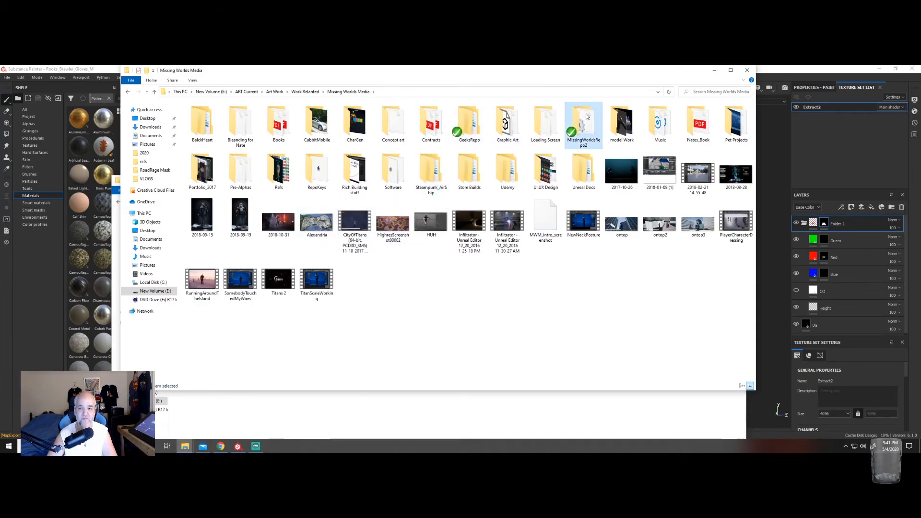
In MissingWorldsRepo2, open the artist's folder and browse to NPC Outfits > Rooks > Brawler > Male > Gloves
{"action": "double_click", "coordinate": [584, 126]}
{"action": "double_click", "coordinate": [202, 144]}
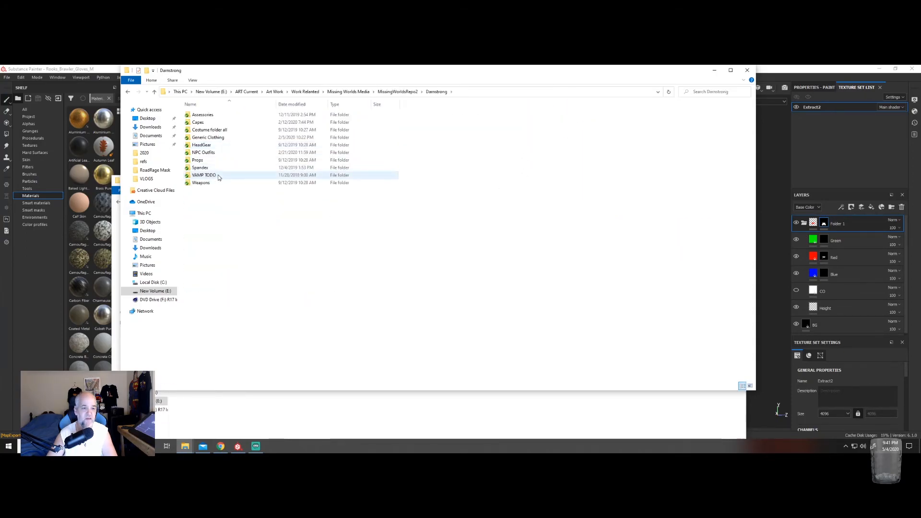
{"action": "double_click", "coordinate": [207, 152]}
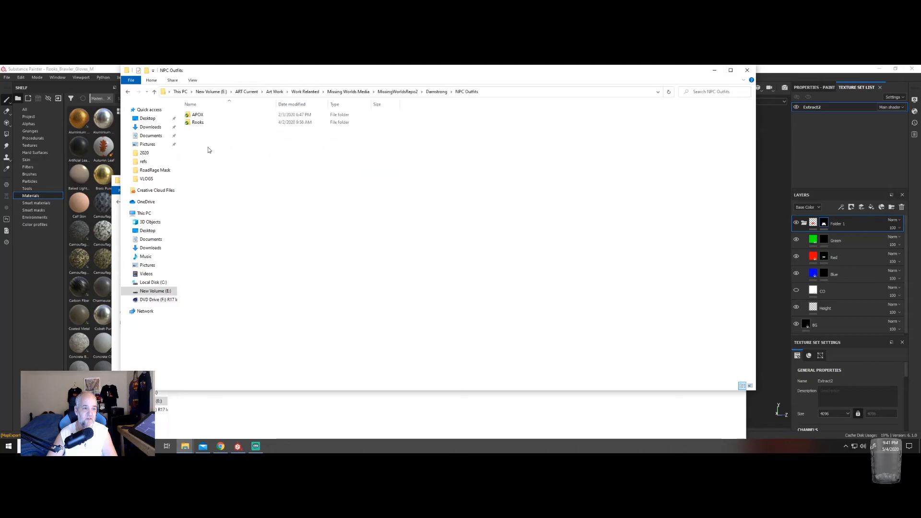
{"action": "double_click", "coordinate": [203, 122]}
{"action": "double_click", "coordinate": [199, 115]}
{"action": "double_click", "coordinate": [194, 115]}
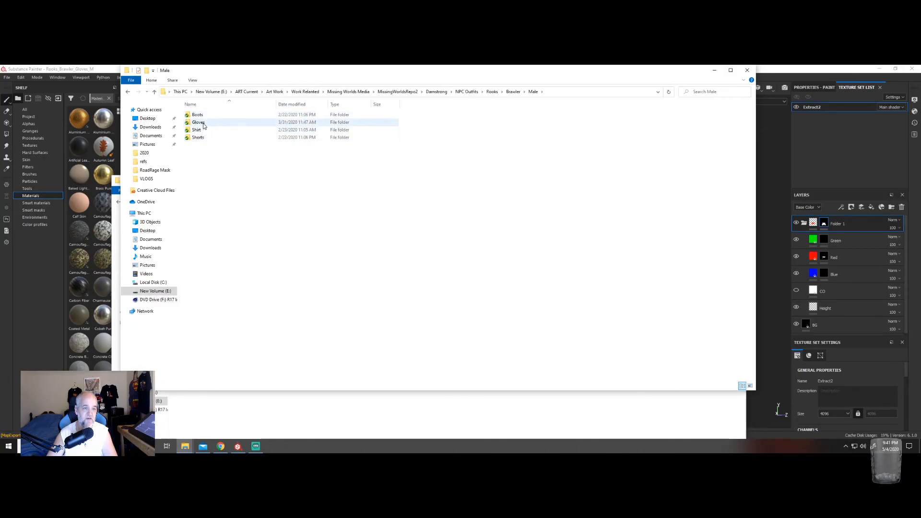
{"action": "double_click", "coordinate": [196, 122]}
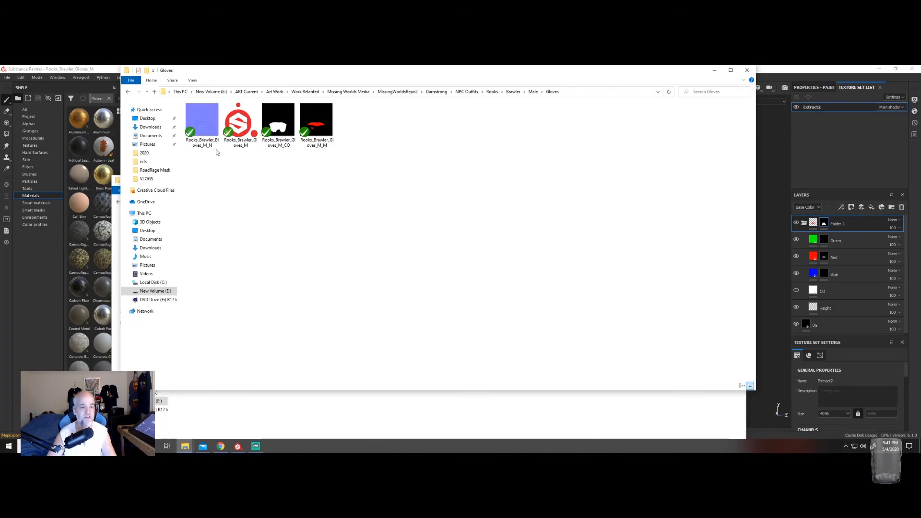
Arrange both folder windows side by side, with the repository at its Male folder and the working files at the Gloves folder, and compare them
{"action": "left_click_drag", "start_coordinate": [267, 76], "coordinate": [469, 117]}
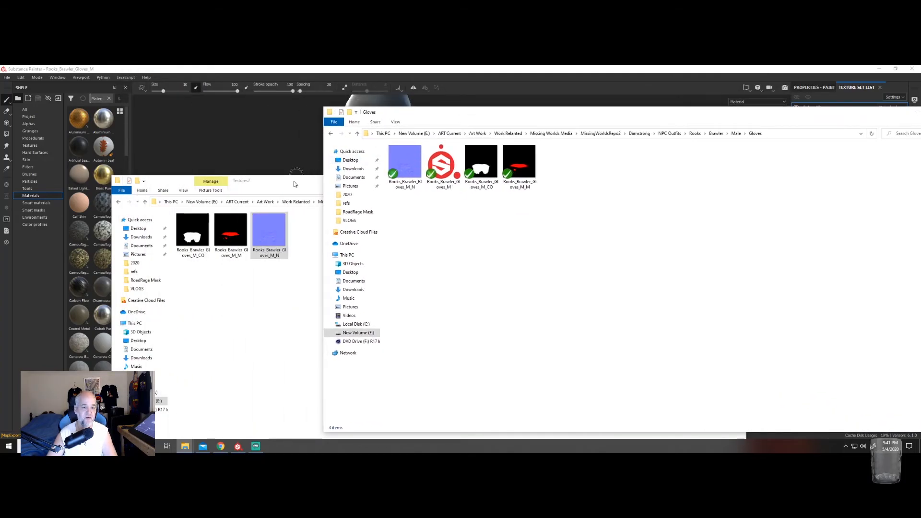
{"action": "left_click", "coordinate": [736, 133]}
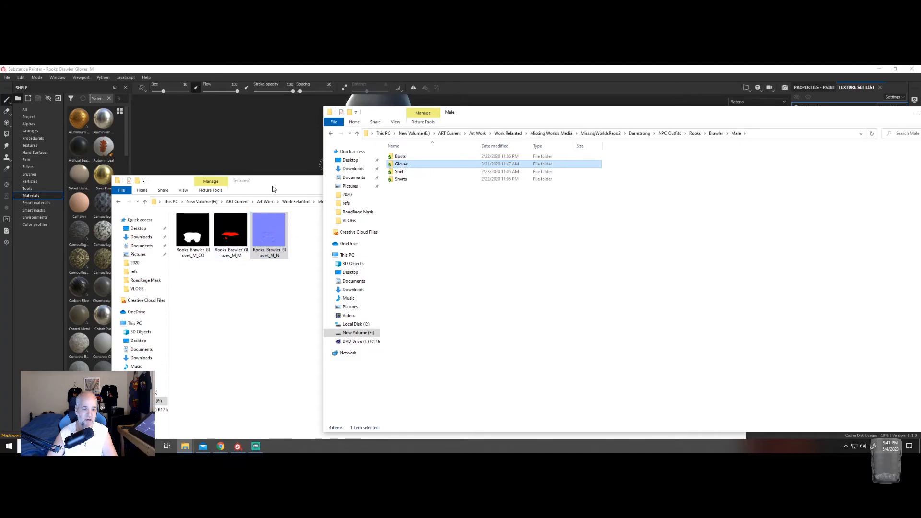
{"action": "left_click_drag", "start_coordinate": [269, 181], "coordinate": [199, 138]}
{"action": "left_click", "coordinate": [441, 159]}
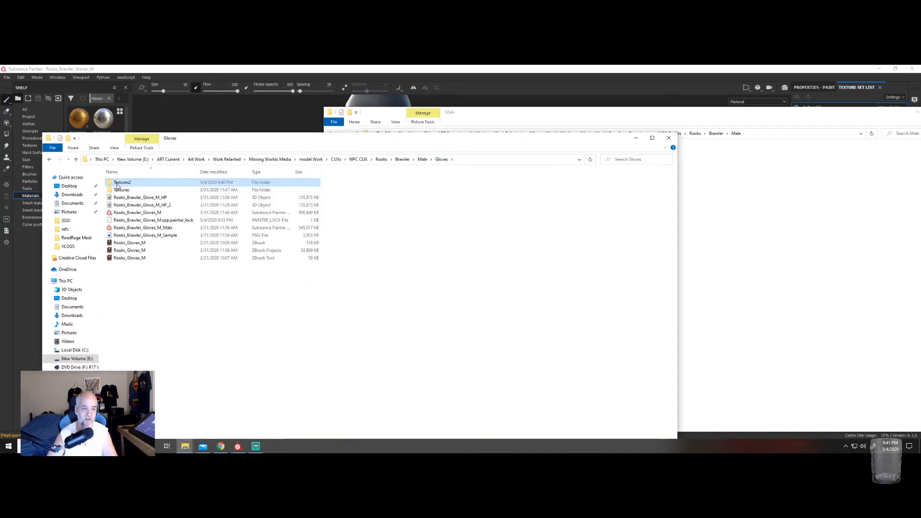
{"action": "left_click", "coordinate": [483, 117]}
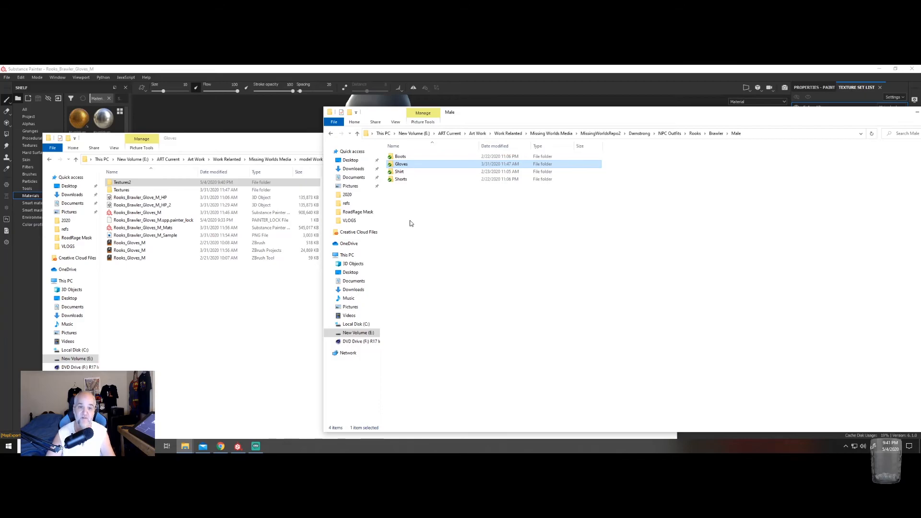
{"action": "left_click", "coordinate": [315, 141]}
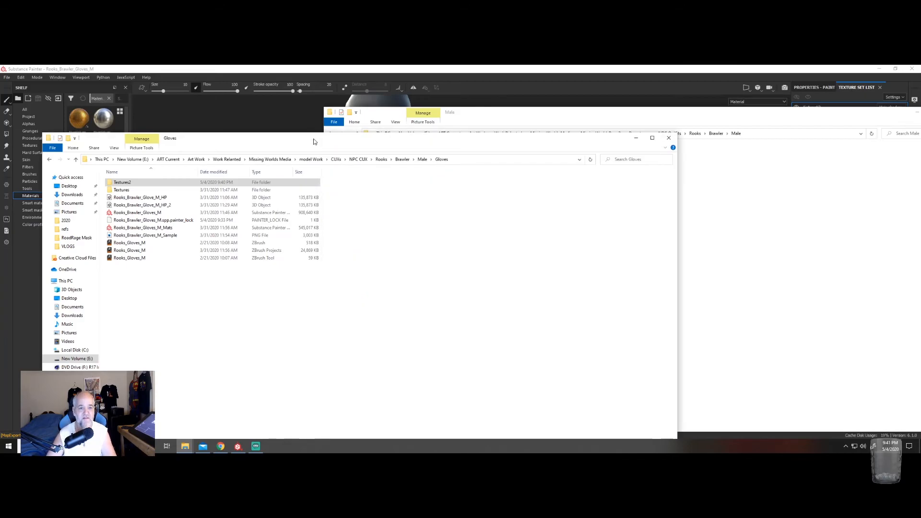
Close both File Explorer windows and return to the glove project in Substance Painter
{"action": "left_click_drag", "start_coordinate": [804, 114], "coordinate": [641, 112]}
{"action": "left_click", "coordinate": [788, 111]}
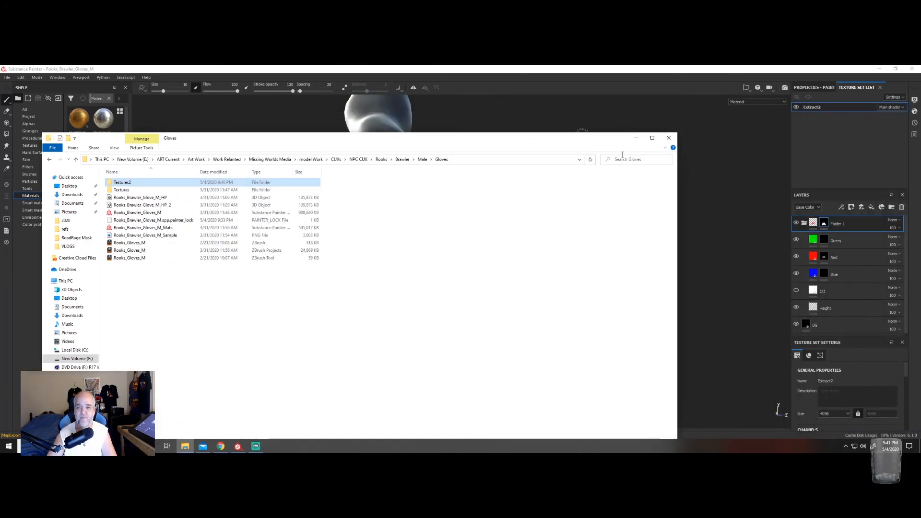
{"action": "left_click", "coordinate": [668, 138]}
{"action": "left_click", "coordinate": [748, 127]}
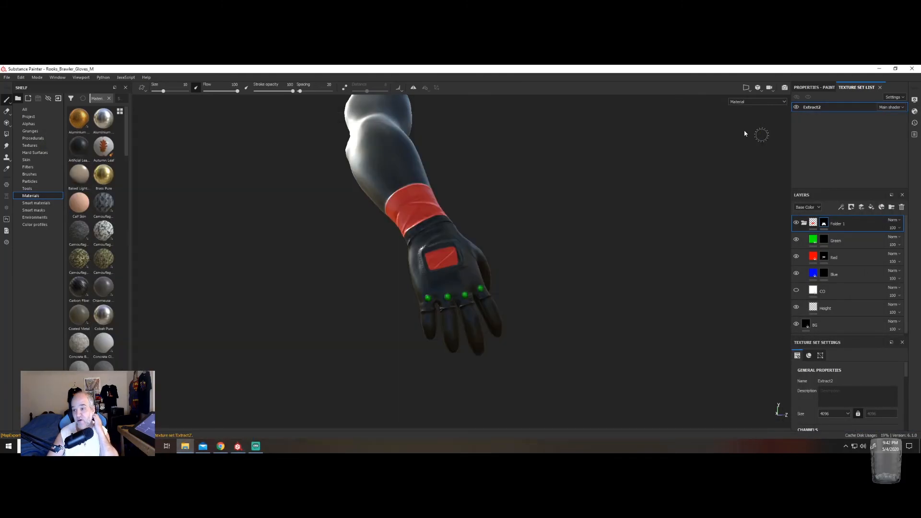